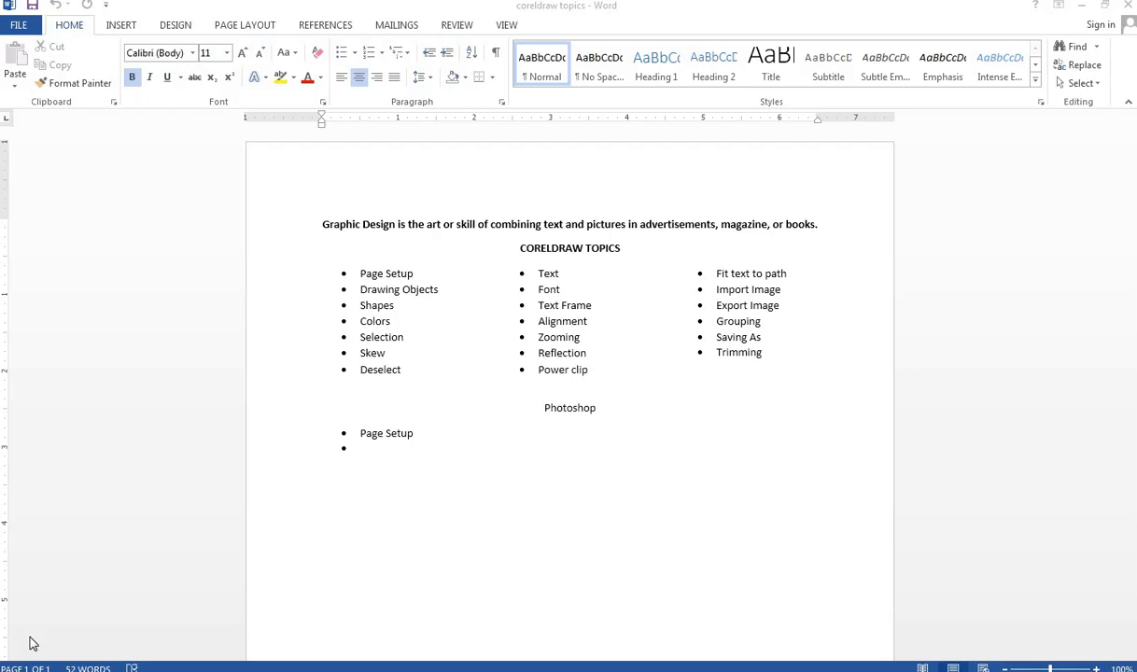
# Step: Switch to CorelDRAW and start a new document named Graphic Tutorials
pyautogui.click(1086, 9)
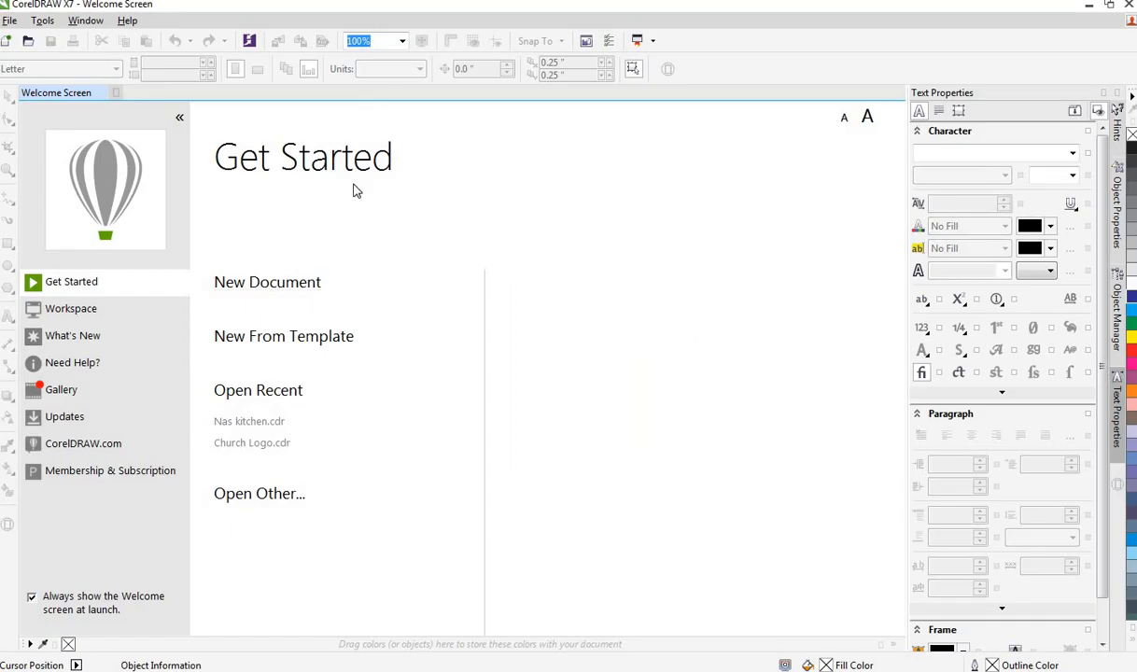
pyautogui.click(281, 292)
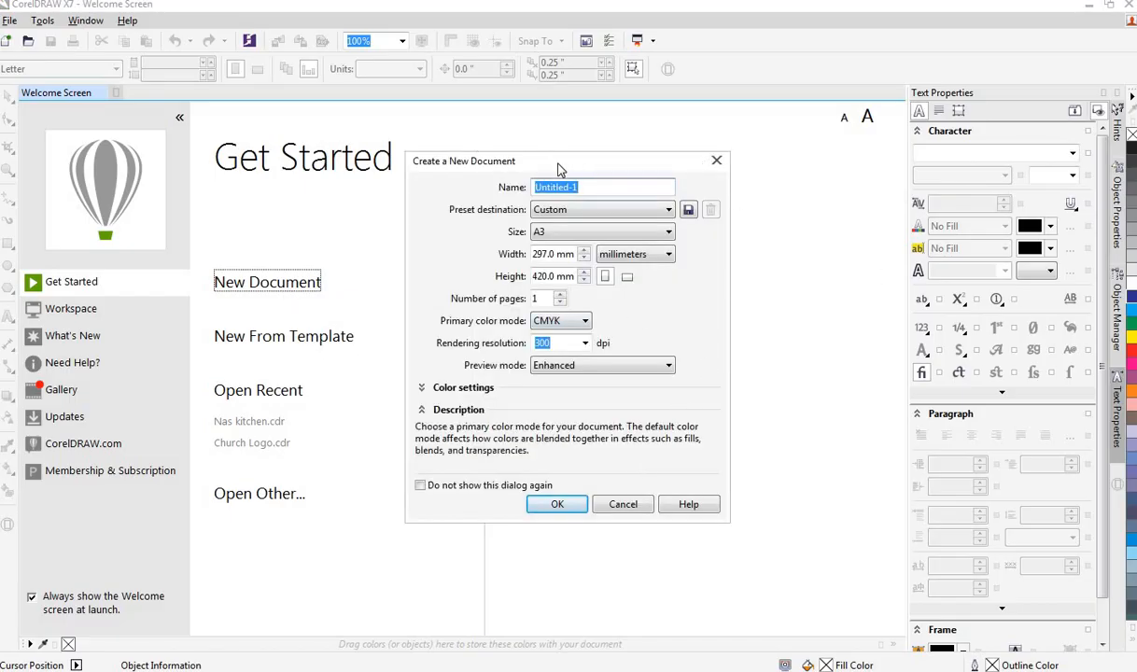
pyautogui.moveTo(557, 168); pyautogui.dragTo(642, 228)
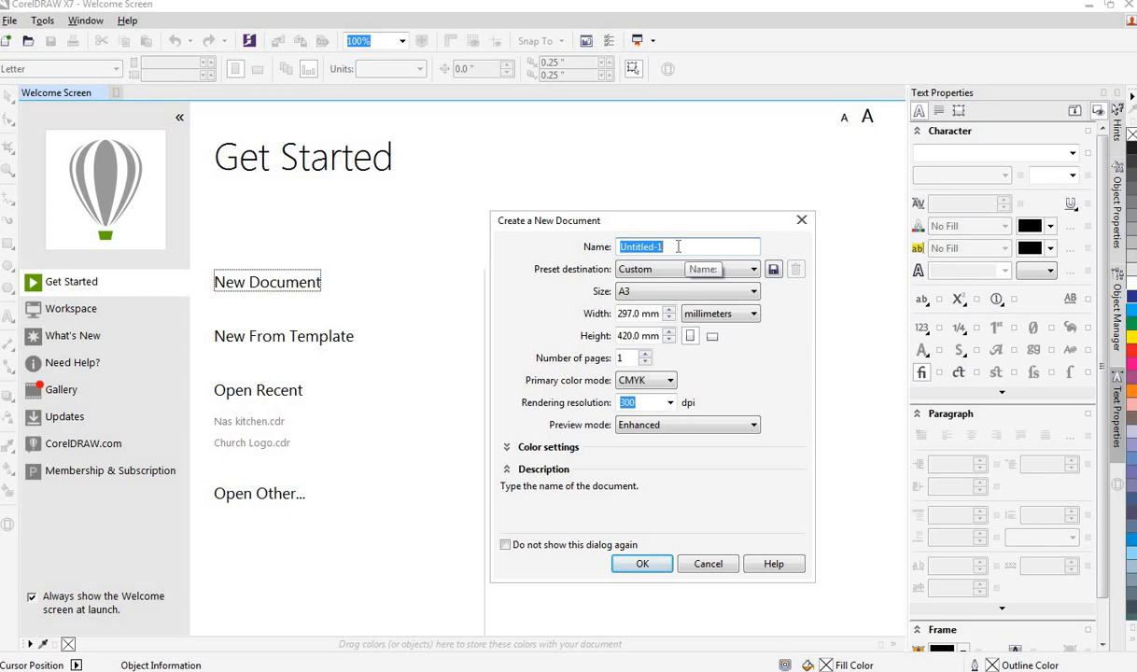
pyautogui.write('Graphic Tutorials')
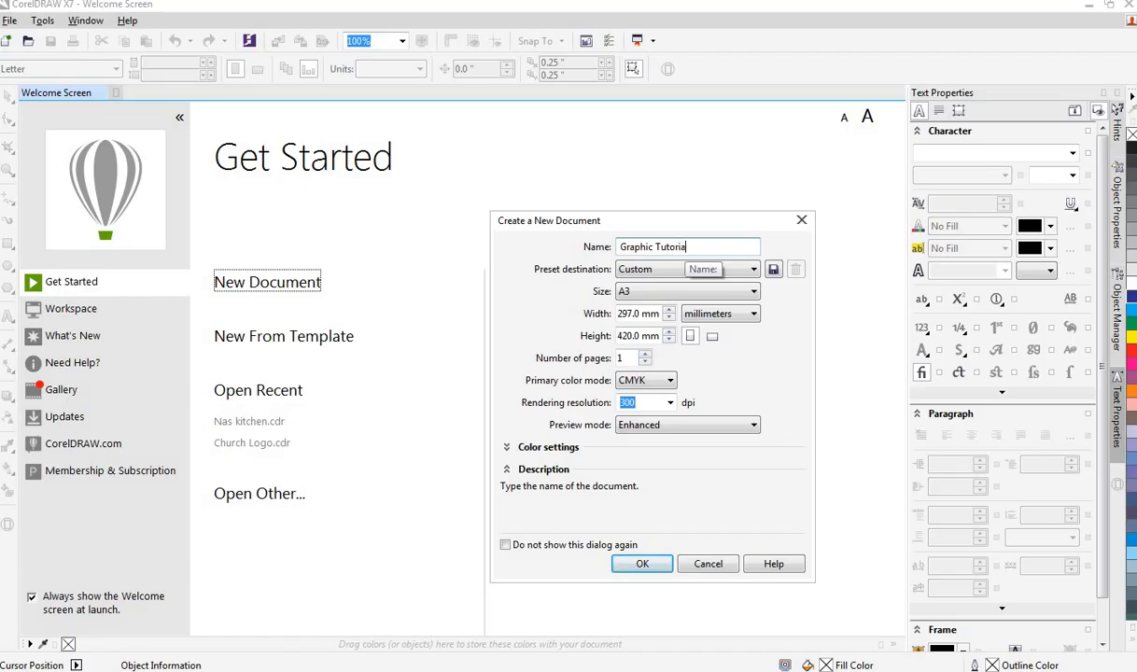
# Step: Set the new document's size to Letter and primary color mode to RGB, then create it
pyautogui.click(727, 287)
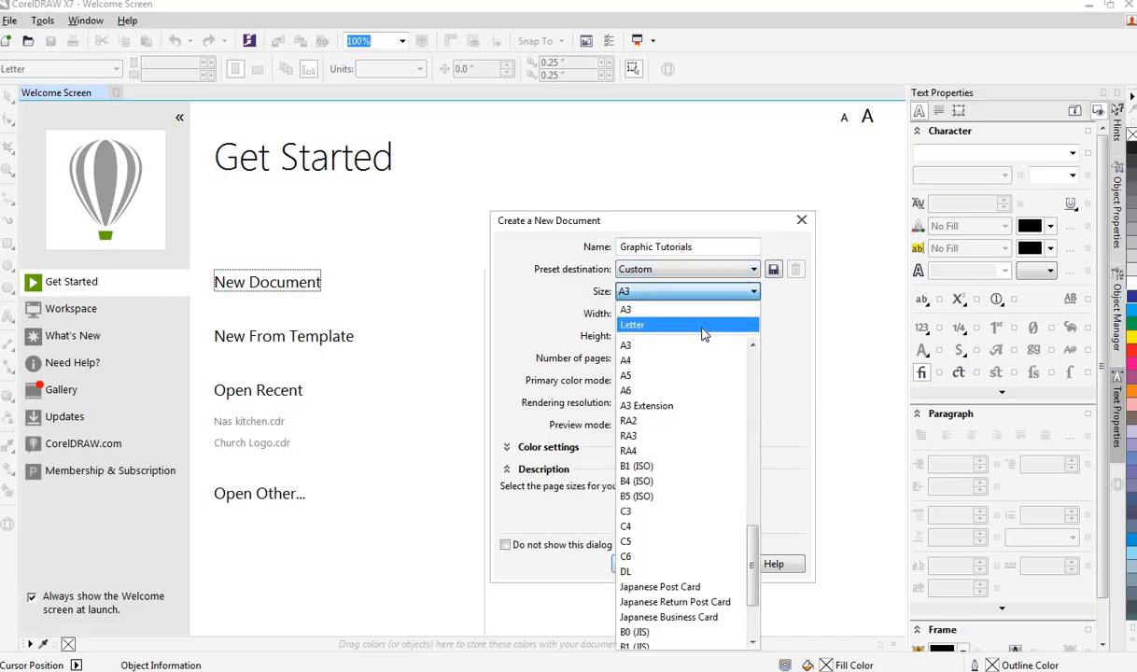
pyautogui.click(704, 324)
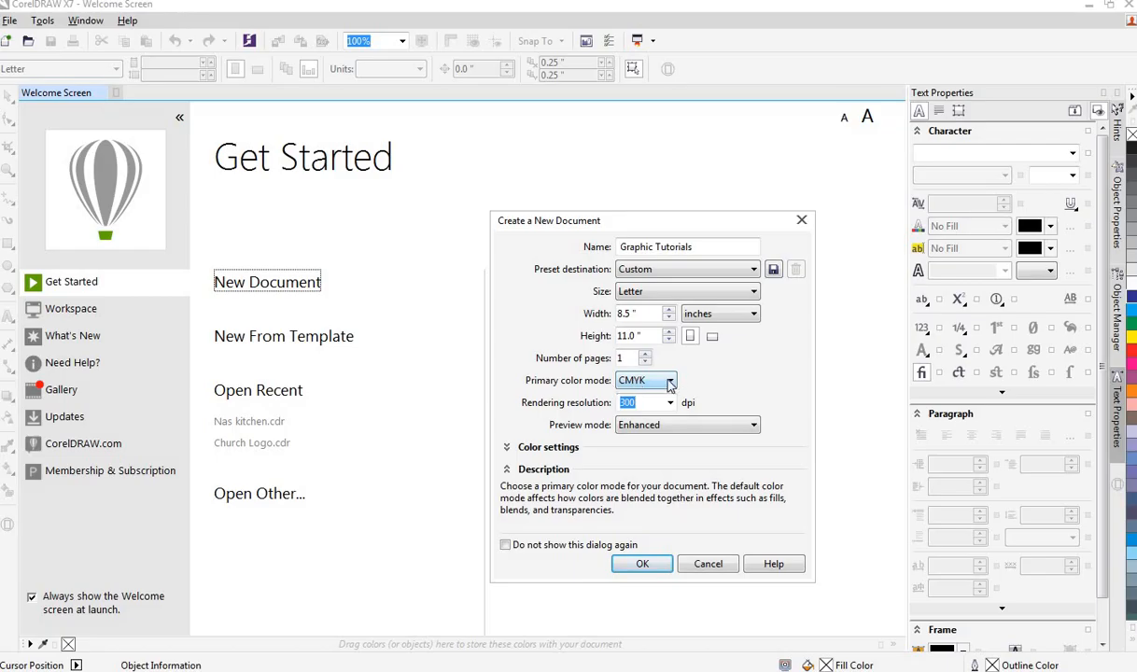
pyautogui.click(669, 383)
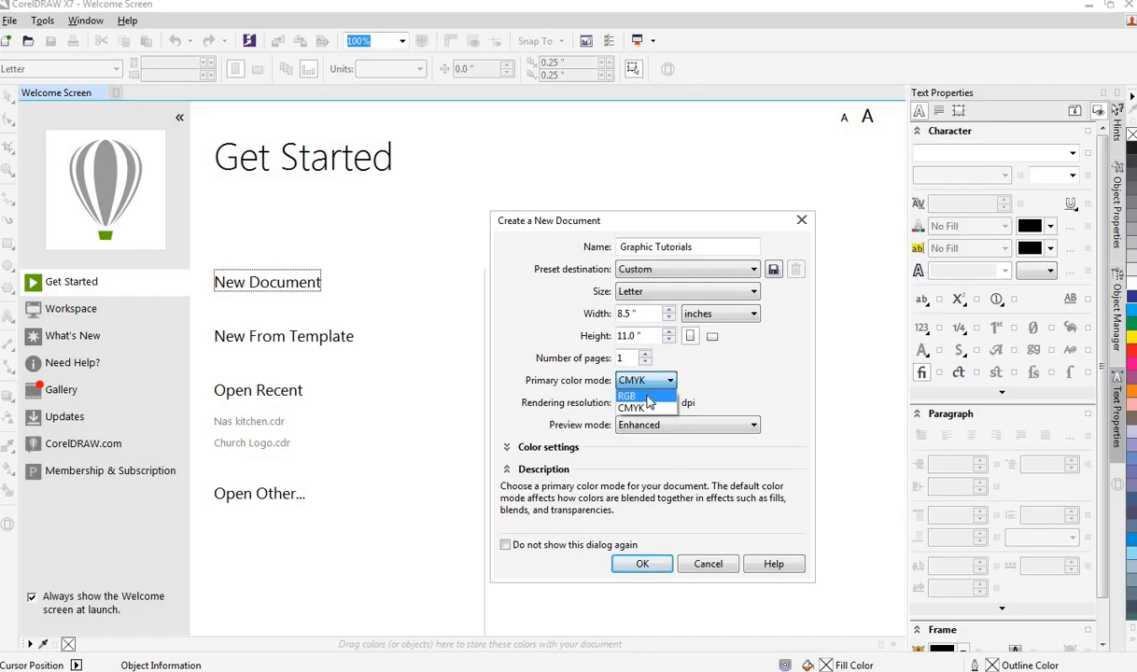
pyautogui.click(648, 399)
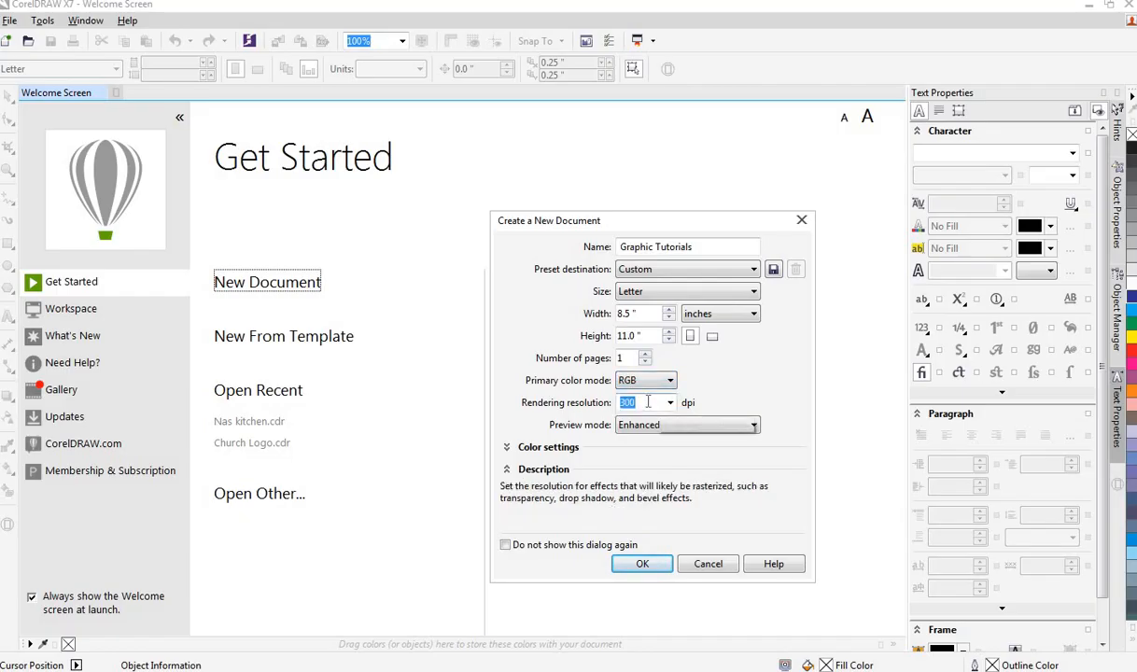
pyautogui.click(651, 403)
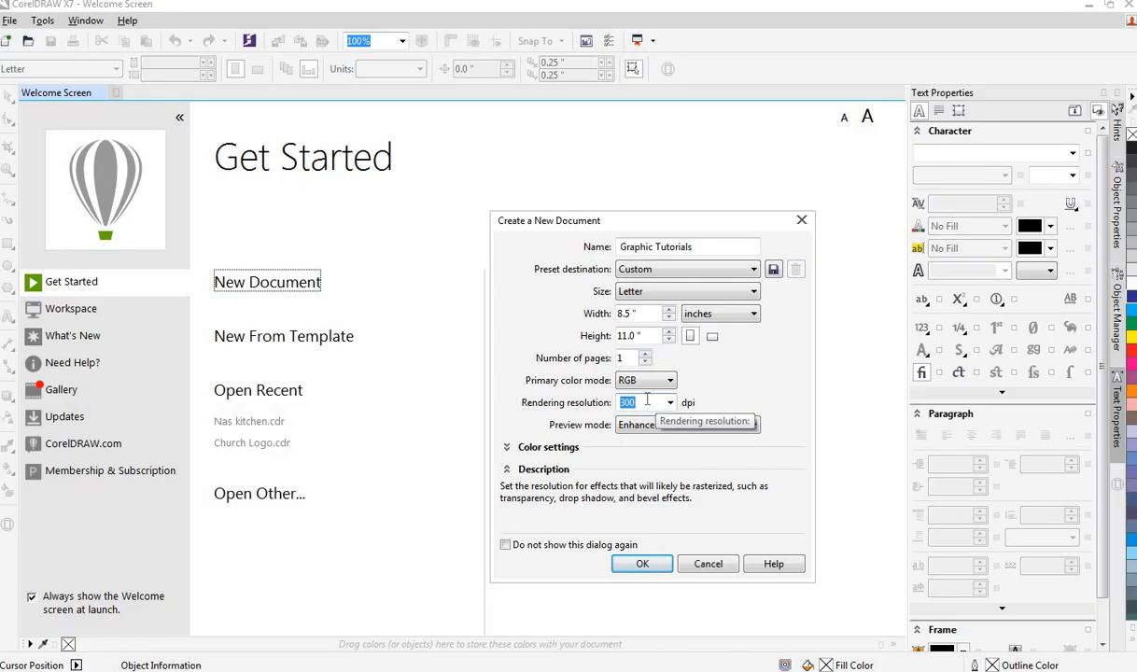
pyautogui.click(649, 401)
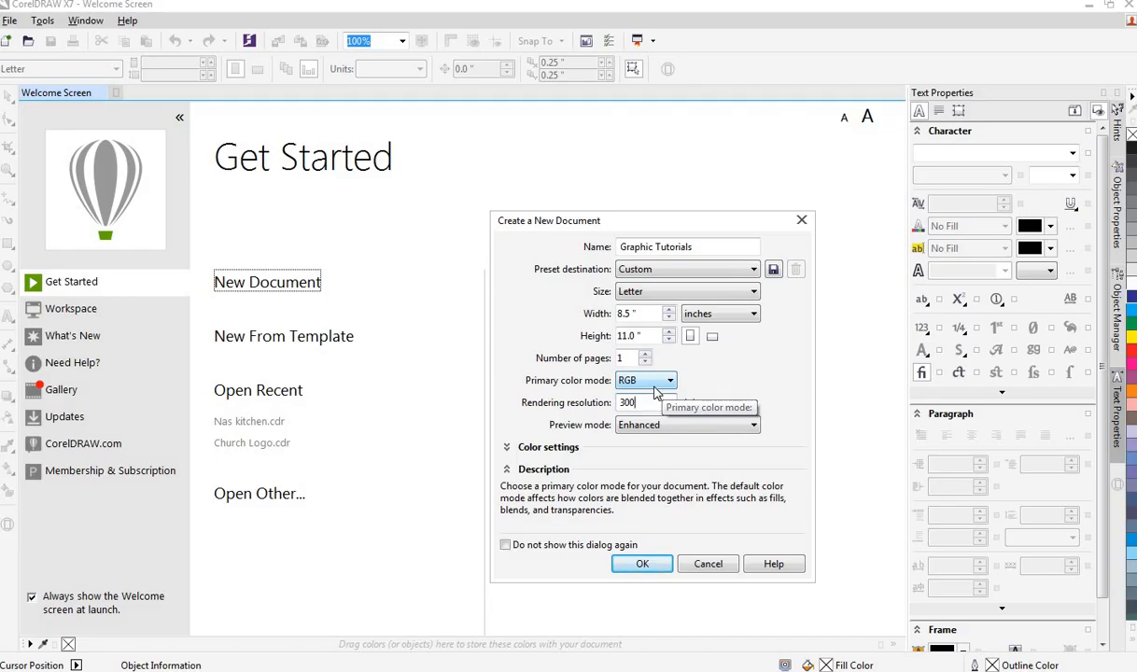
pyautogui.click(661, 567)
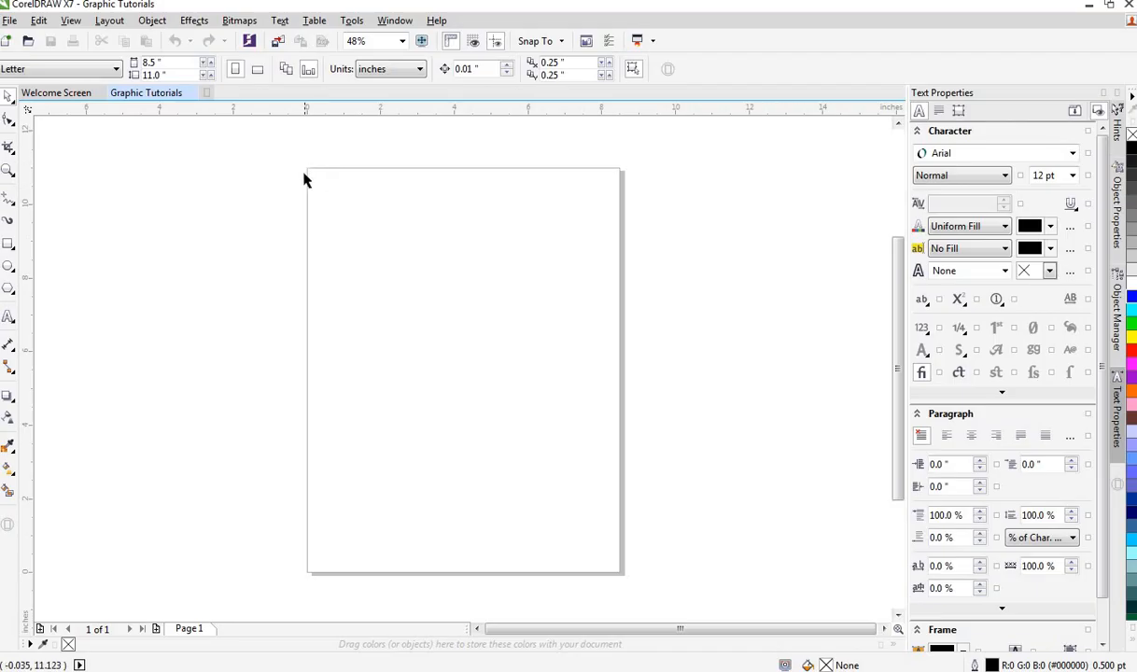
# Step: Draw a rectangle about 4.2 × 2.7 inches near the page's upper left corner
pyautogui.moveTo(311, 170); pyautogui.dragTo(611, 441)
pyautogui.moveTo(600, 493); pyautogui.dragTo(617, 575)
pyautogui.click(8, 246)
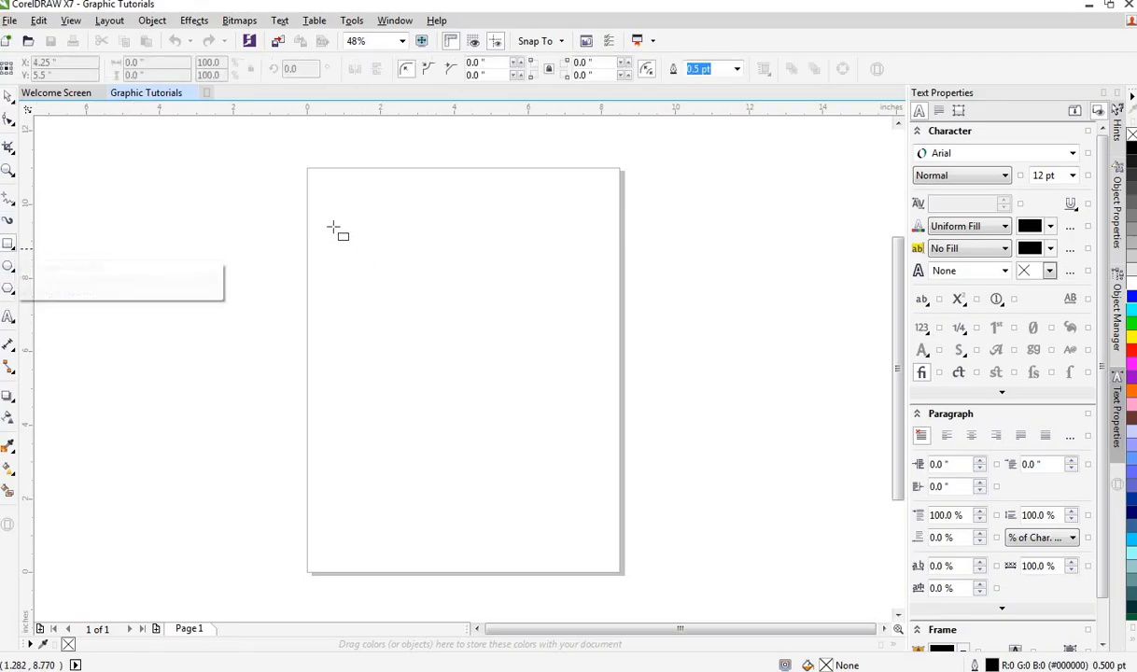
pyautogui.moveTo(331, 225); pyautogui.dragTo(487, 328)
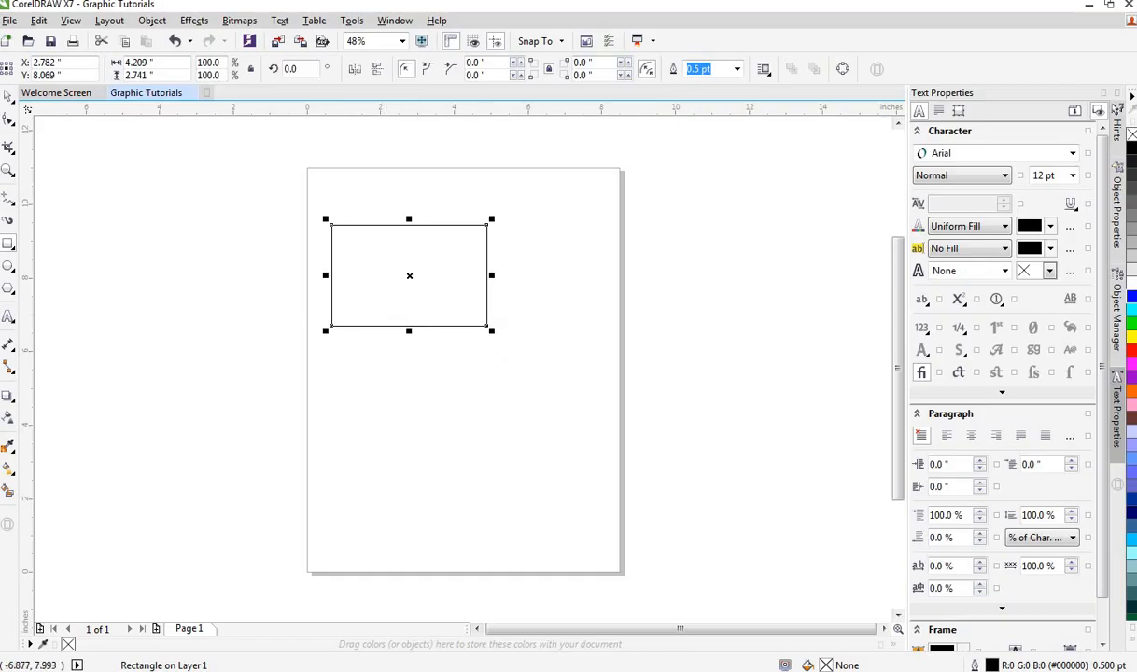
# Step: Draw an ellipse about 3.2 × 2.8 inches below the rectangle and a circle about 2.2 inches beside it
pyautogui.click(8, 268)
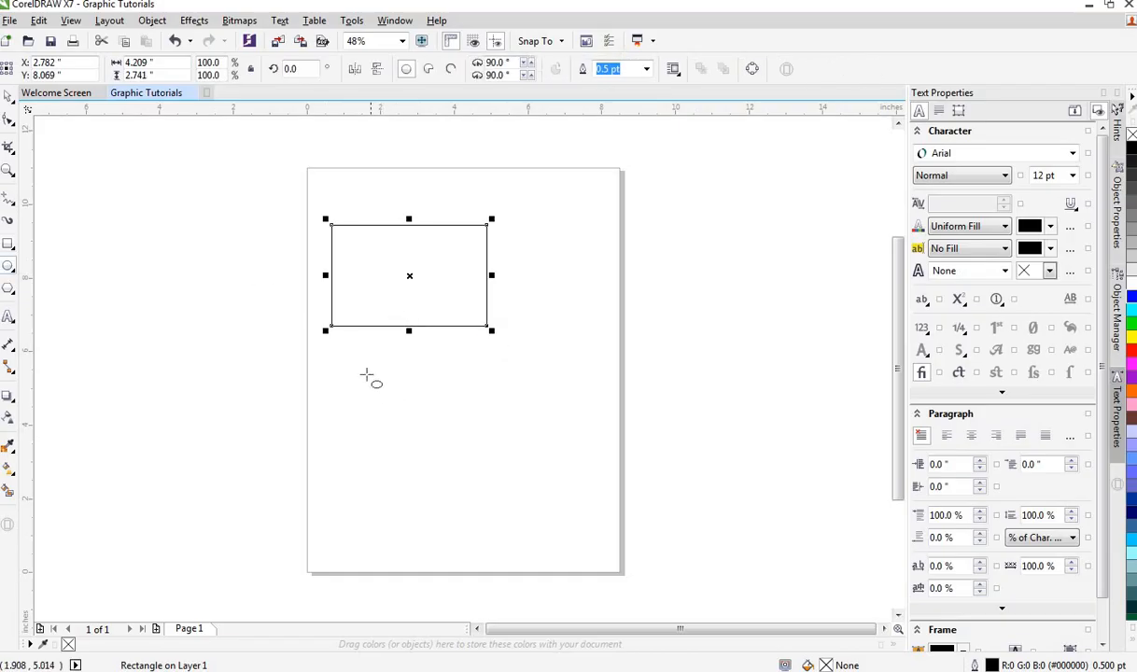
pyautogui.moveTo(366, 374); pyautogui.dragTo(484, 477)
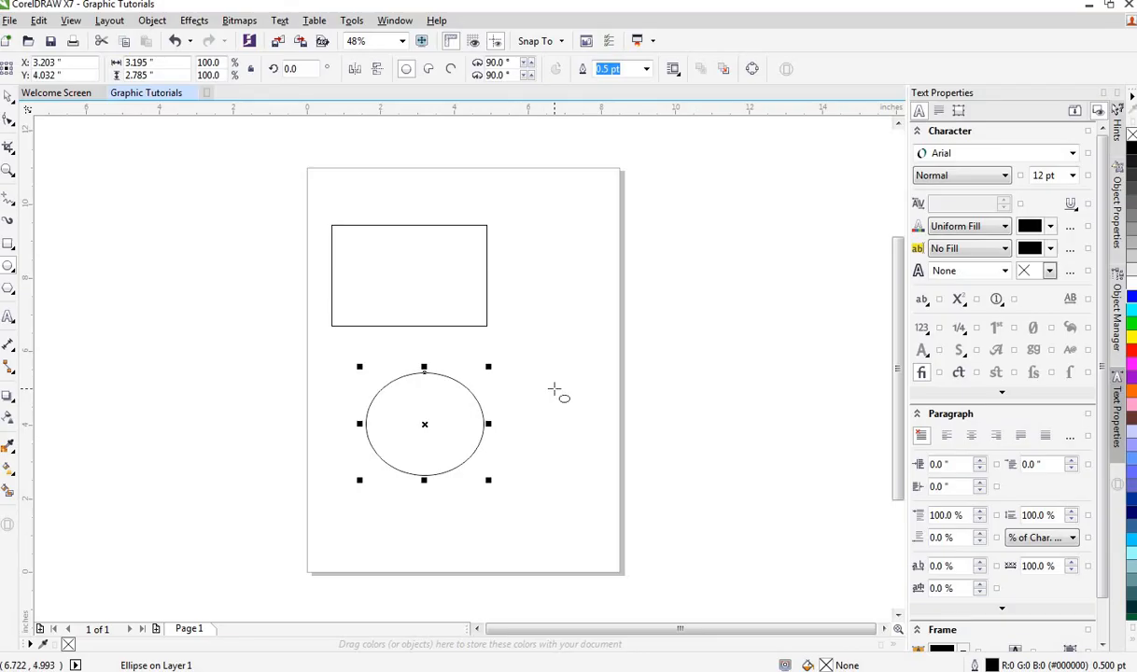
pyautogui.moveTo(540, 355); pyautogui.dragTo(595, 434)
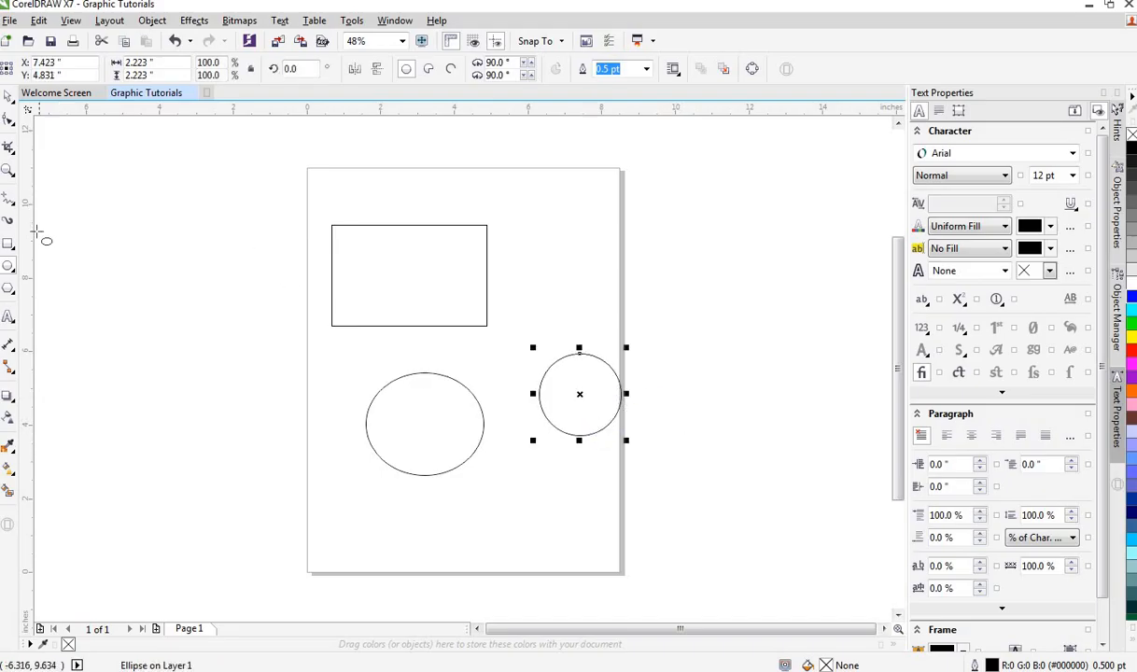
# Step: Draw a square about 2.1 inches wide to the right of the rectangle
pyautogui.click(8, 244)
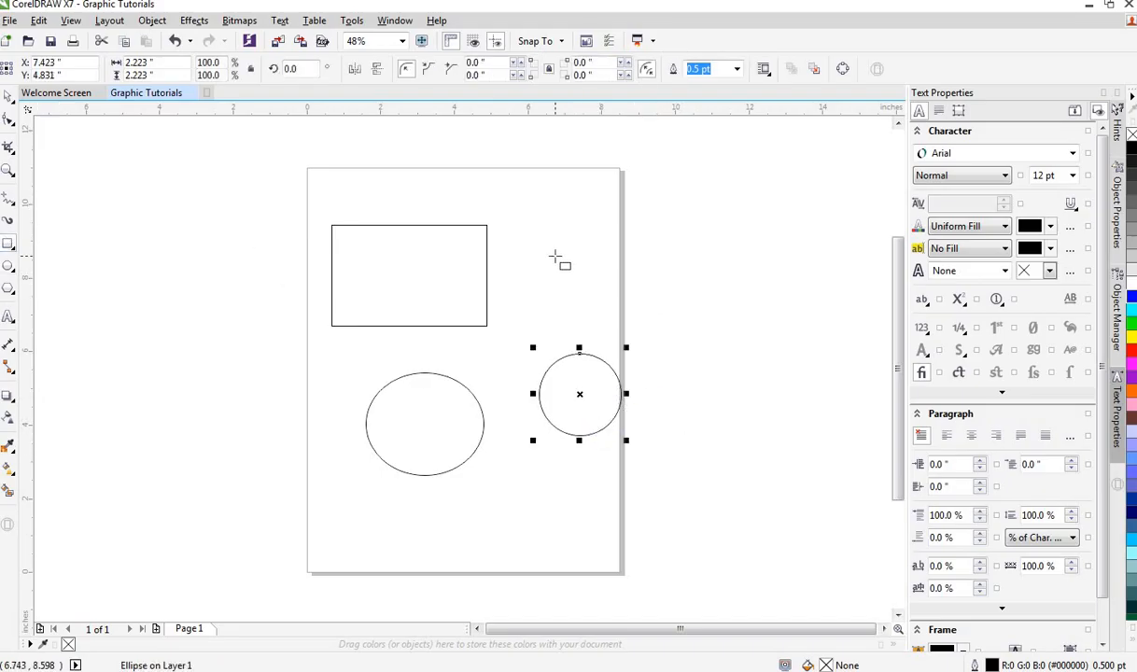
pyautogui.moveTo(535, 233); pyautogui.dragTo(588, 308)
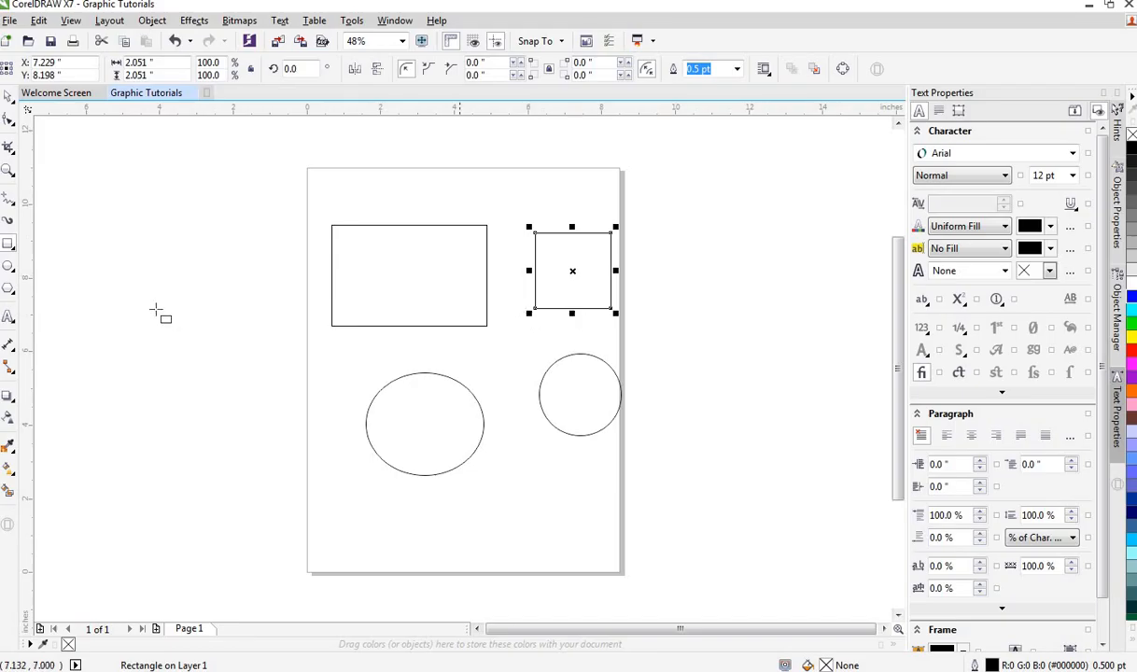
# Step: Draw a five-sided polygon about 2.2 × 3.3 inches just outside the page's right edge
pyautogui.click(14, 295)
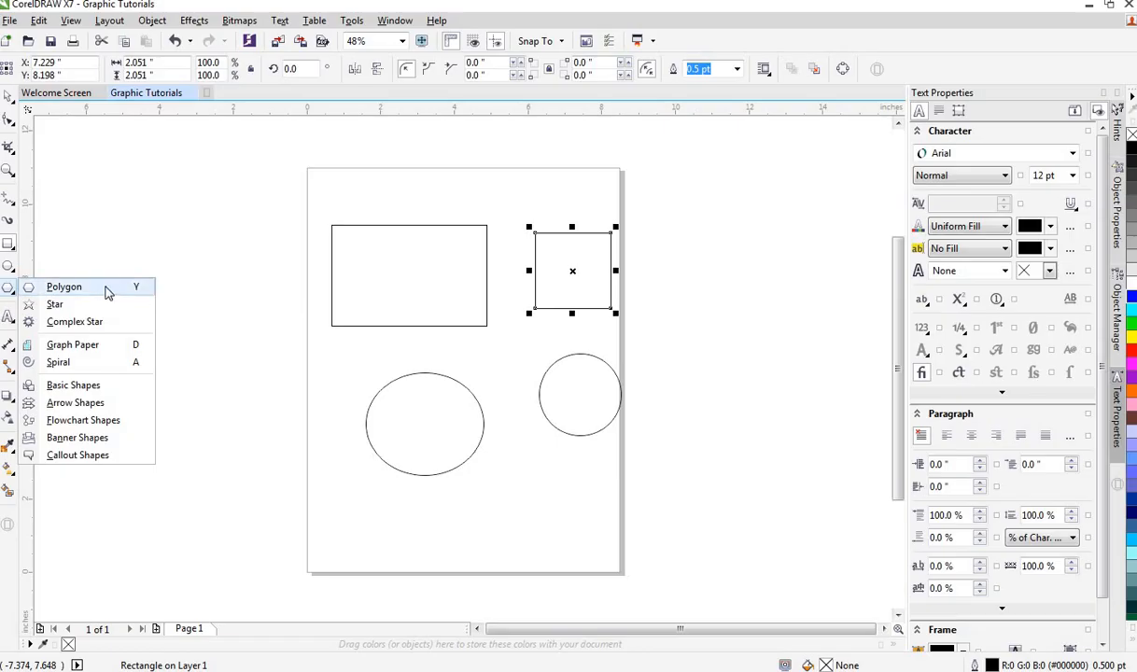
pyautogui.click(75, 289)
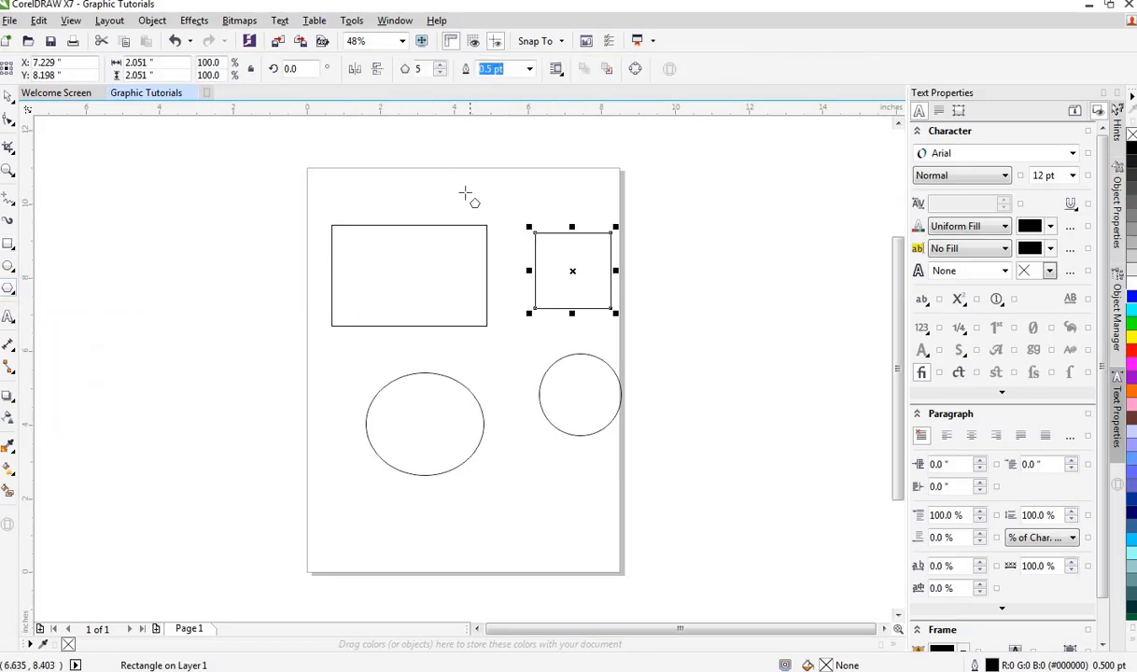
pyautogui.moveTo(659, 266); pyautogui.dragTo(753, 400)
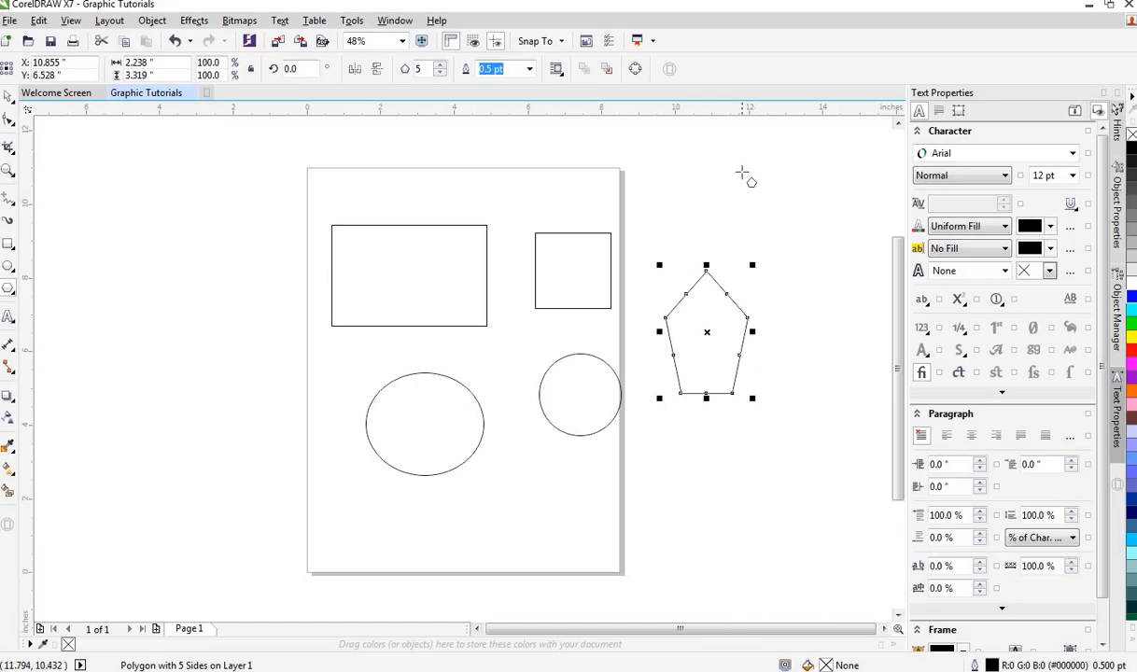
# Step: Draw a second polygon about 2.9 inches wide above the first and set its number of sides to 8
pyautogui.moveTo(729, 185); pyautogui.dragTo(841, 297)
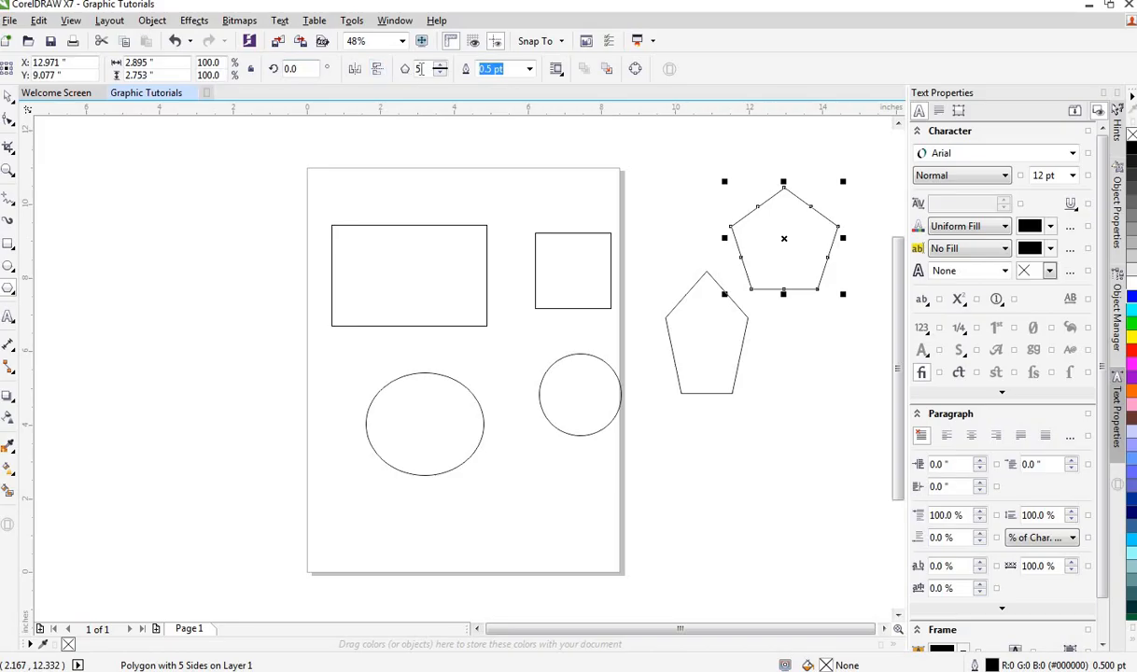
pyautogui.click(438, 65)
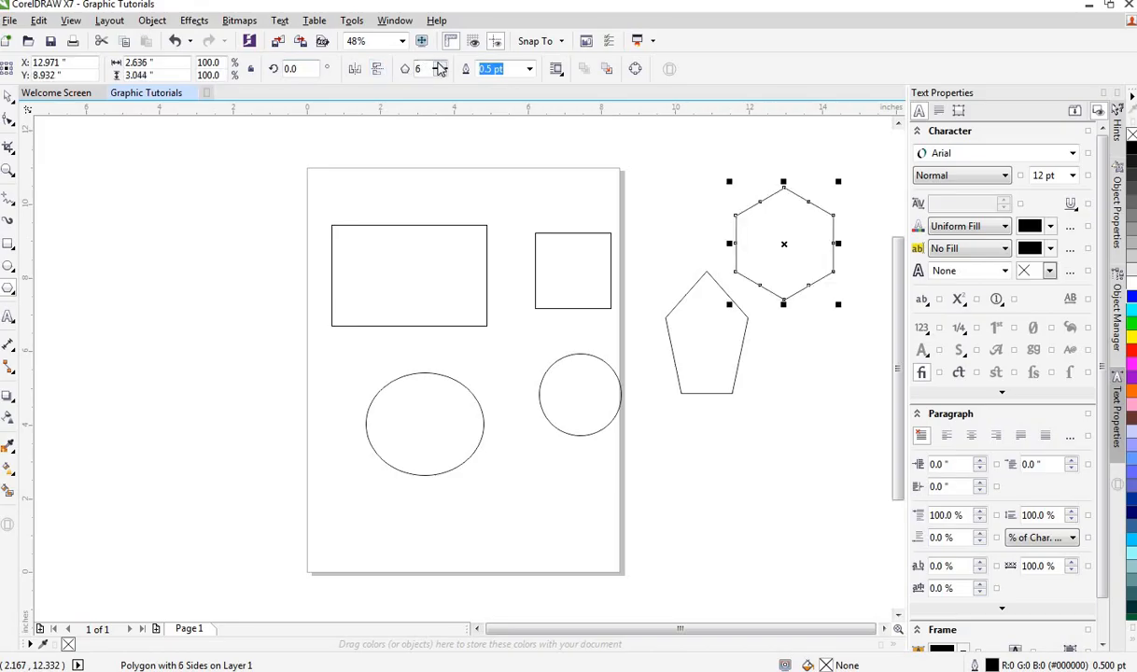
pyautogui.click(438, 64)
pyautogui.click(438, 65)
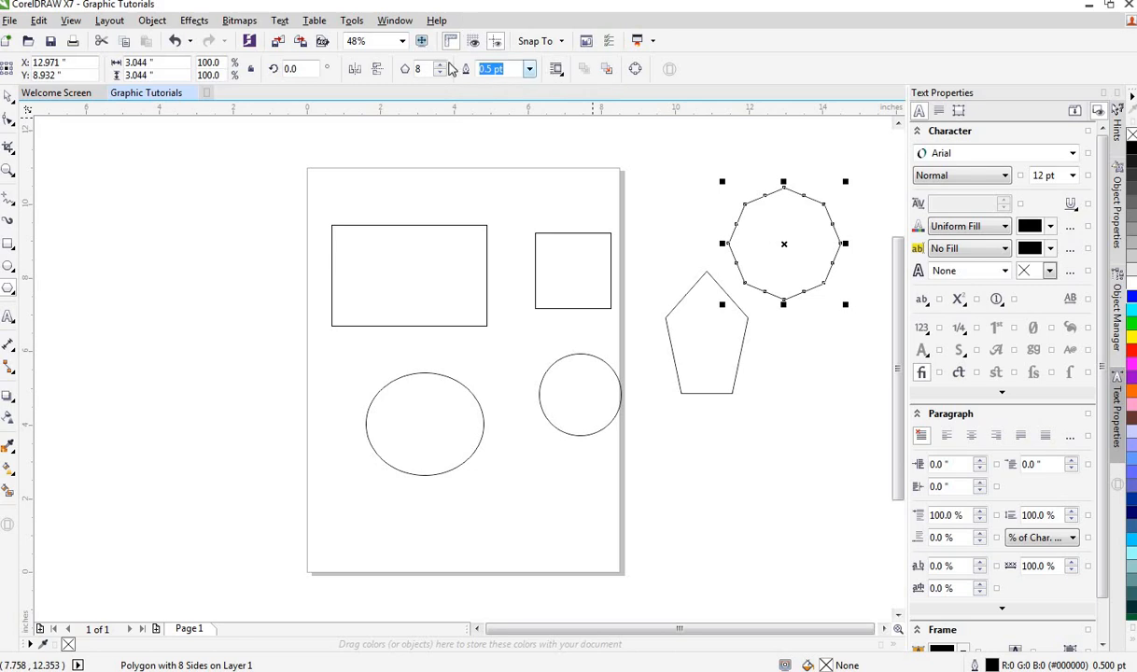
pyautogui.click(440, 66)
pyautogui.click(439, 65)
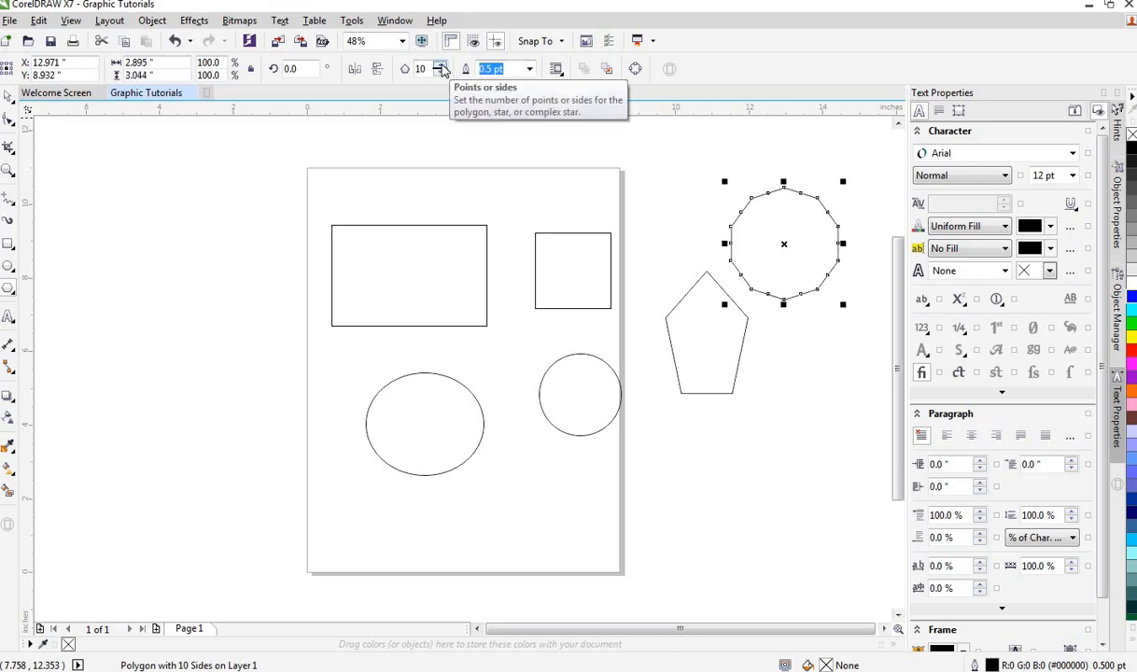
pyautogui.click(440, 72)
pyautogui.click(440, 73)
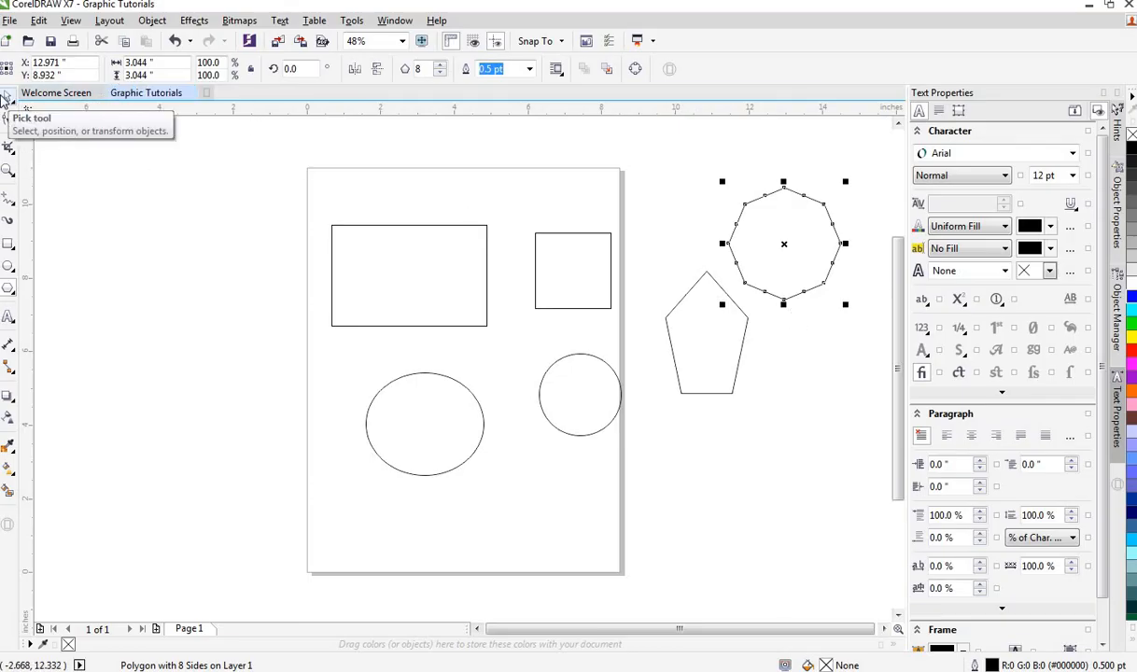
# Step: Delete the pentagon and the octagon beside the page
pyautogui.click(5, 97)
pyautogui.click(391, 269)
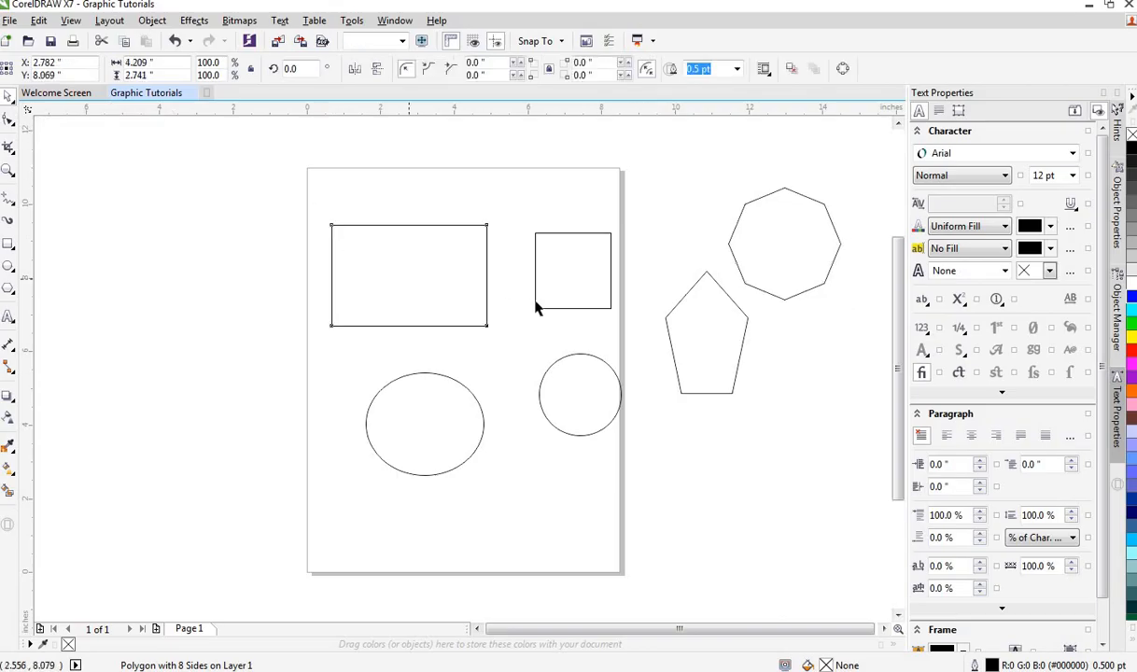
pyautogui.click(773, 262)
pyautogui.click(698, 338)
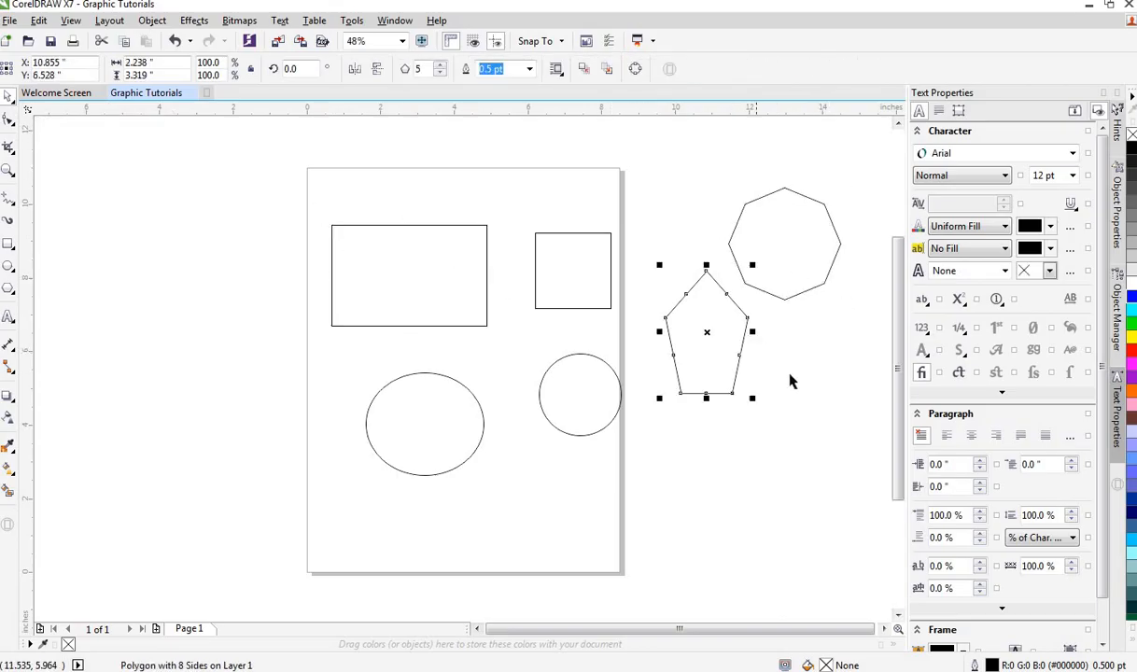
pyautogui.press('Delete')
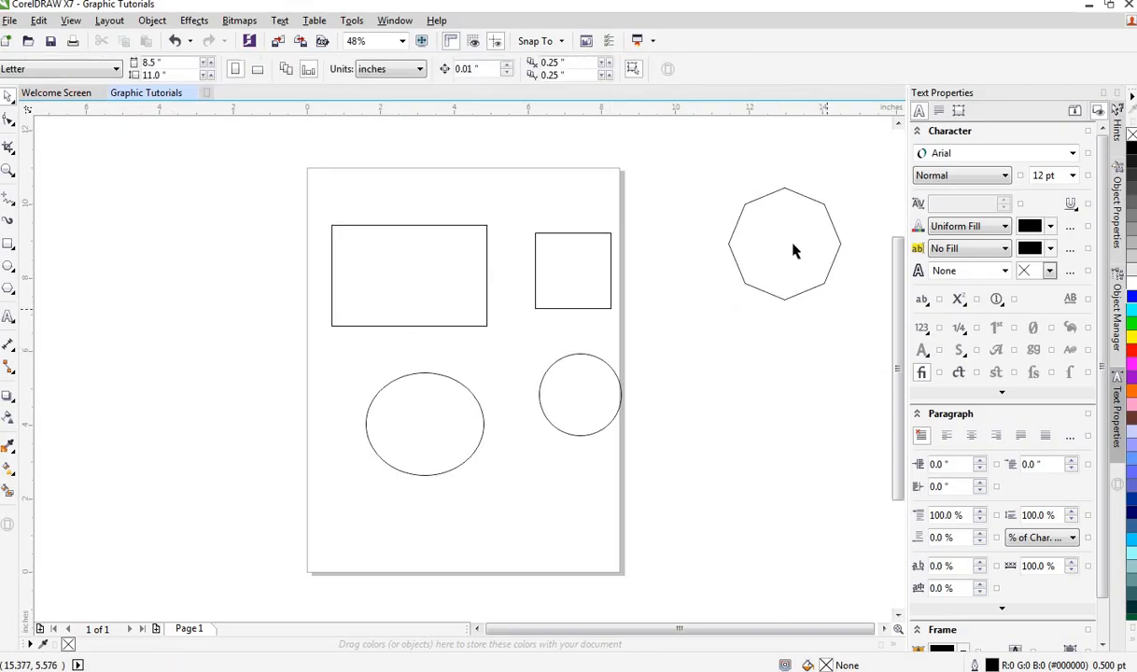
pyautogui.click(805, 272)
pyautogui.press('Delete')
# Step: Delete the circle, the ellipse, the rectangle and the square from the page
pyautogui.click(611, 410)
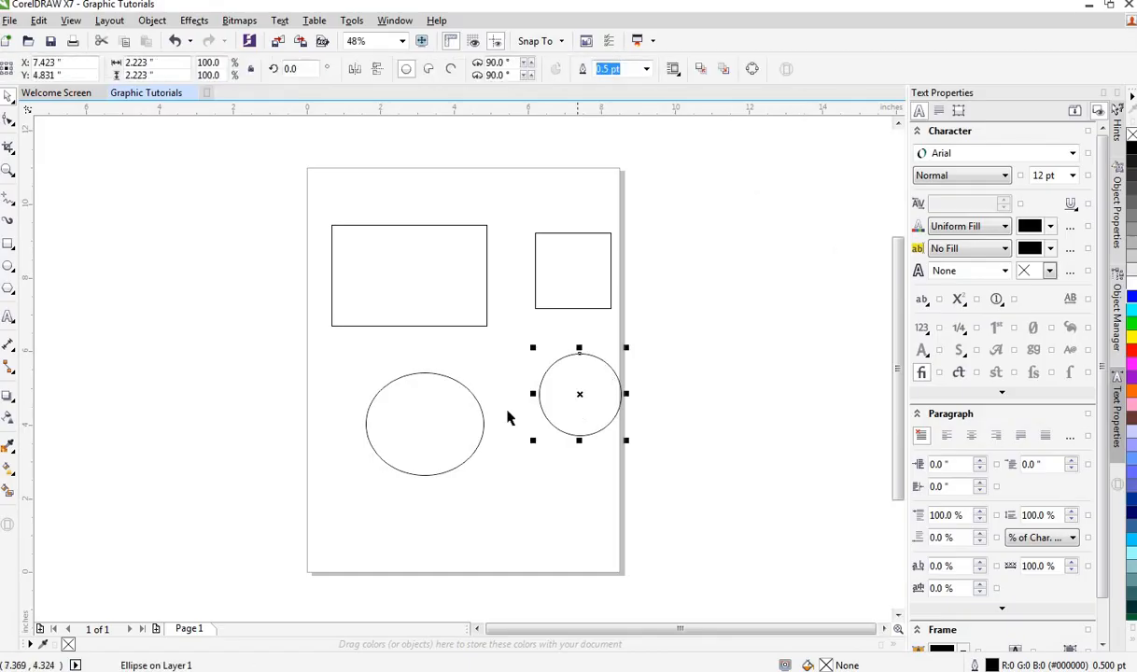
pyautogui.press('Delete')
pyautogui.click(483, 422)
pyautogui.press('Delete')
pyautogui.click(465, 326)
pyautogui.press('Delete')
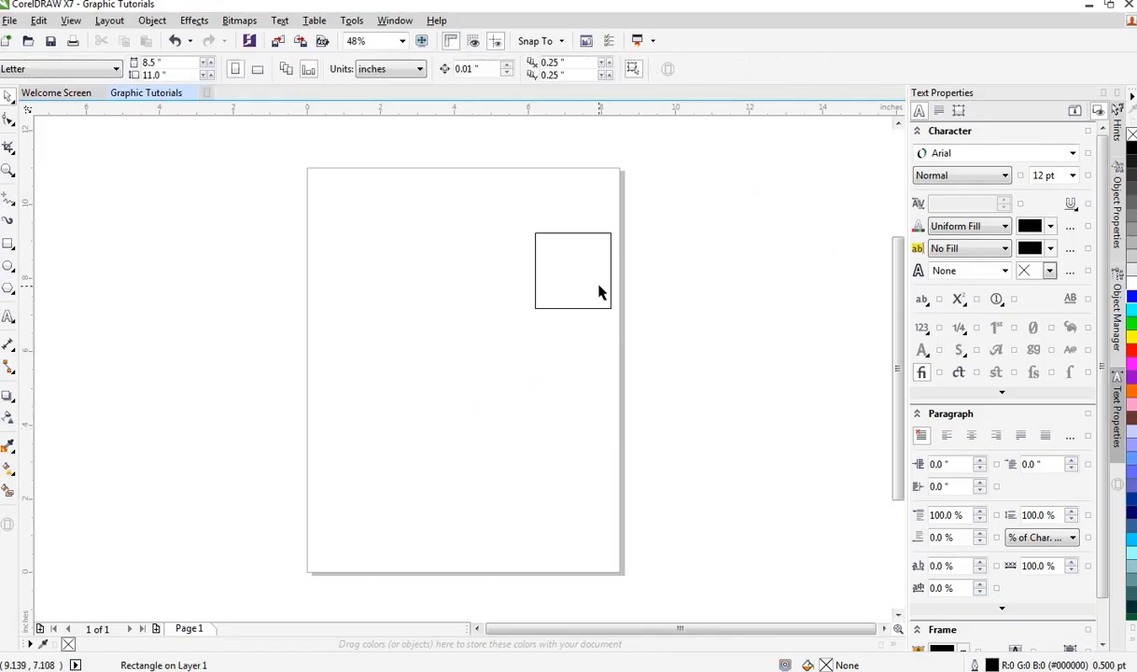
pyautogui.click(614, 306)
pyautogui.press('Delete')
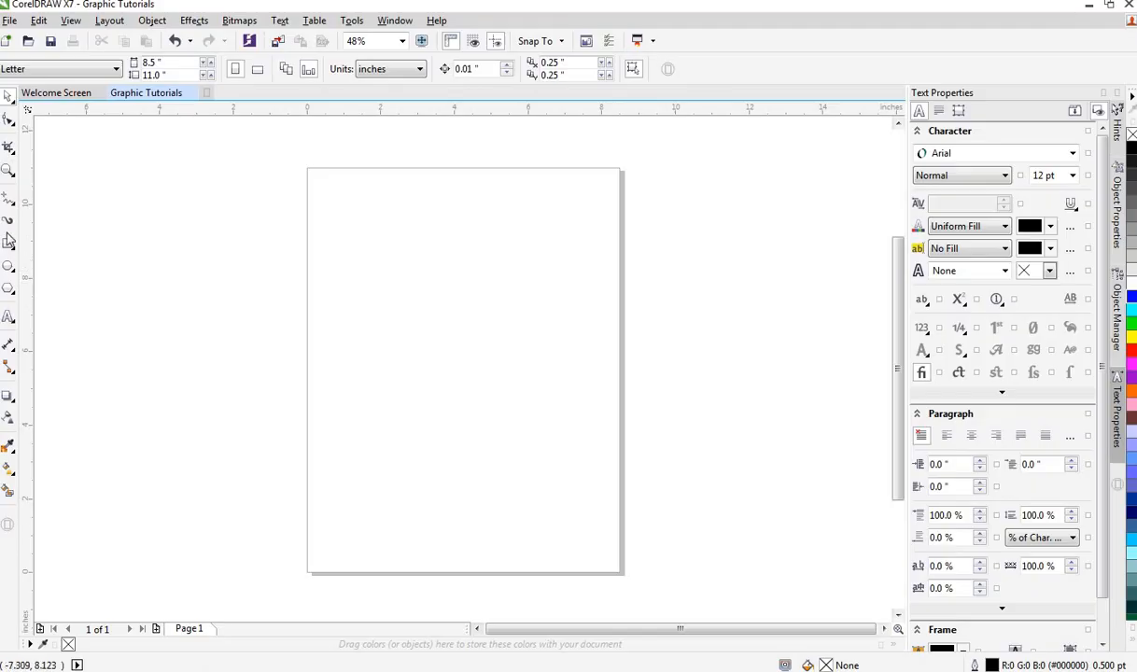
# Step: Zoom in on the page and draw a rectangle about 3.1 × 0.8 inches in its upper half
pyautogui.click(7, 246)
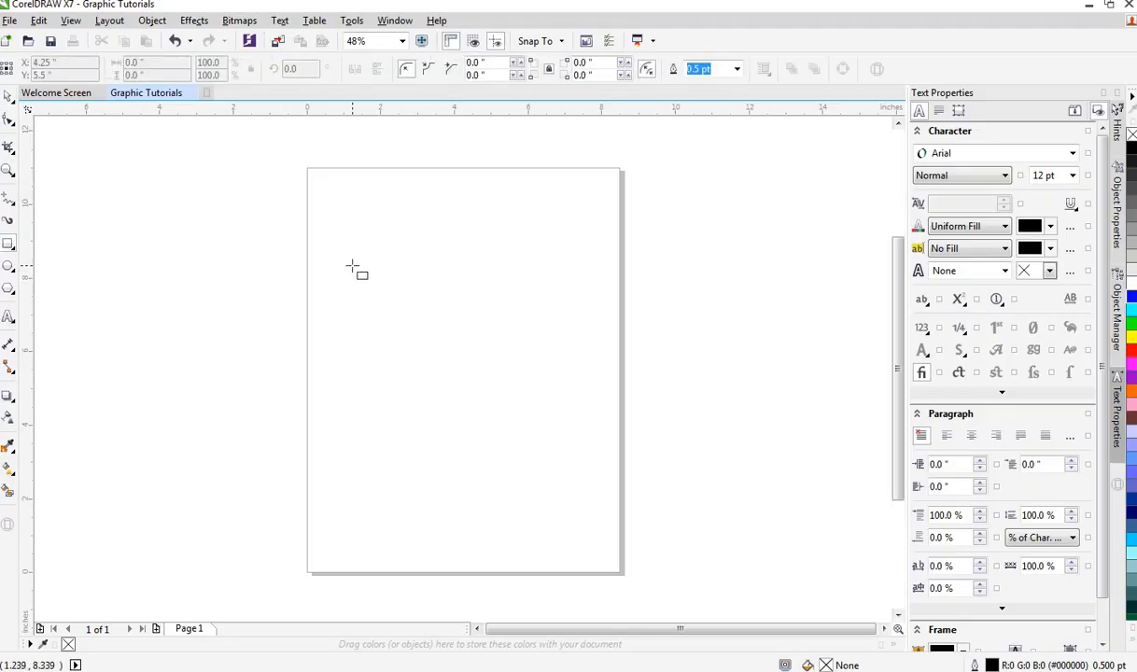
pyautogui.click(8, 171)
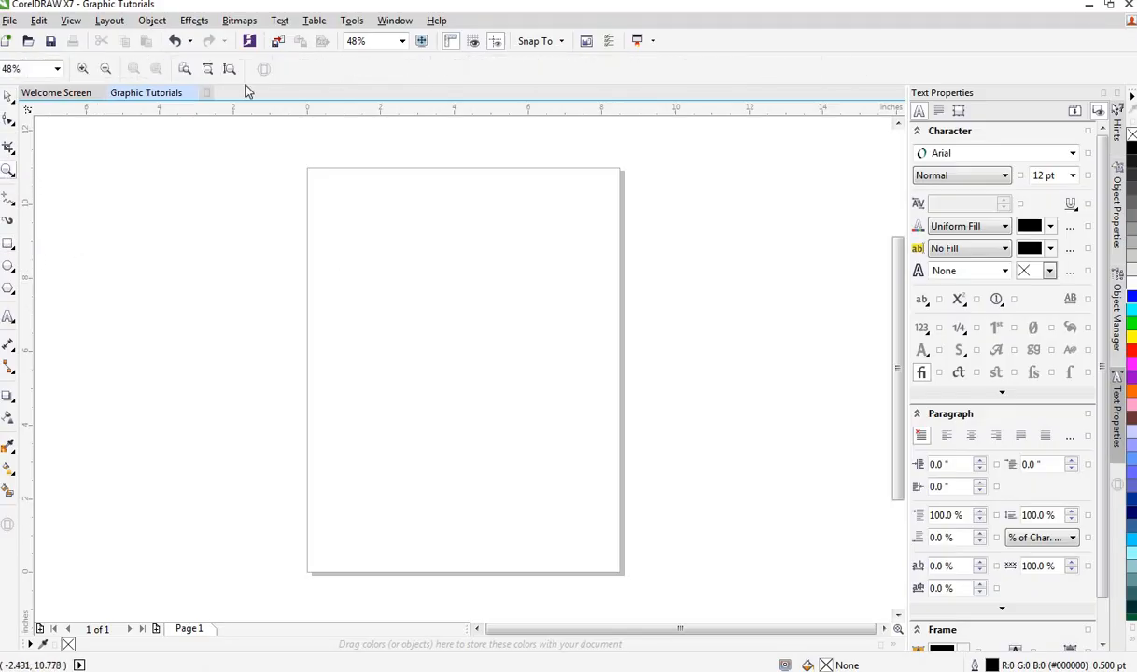
pyautogui.click(206, 71)
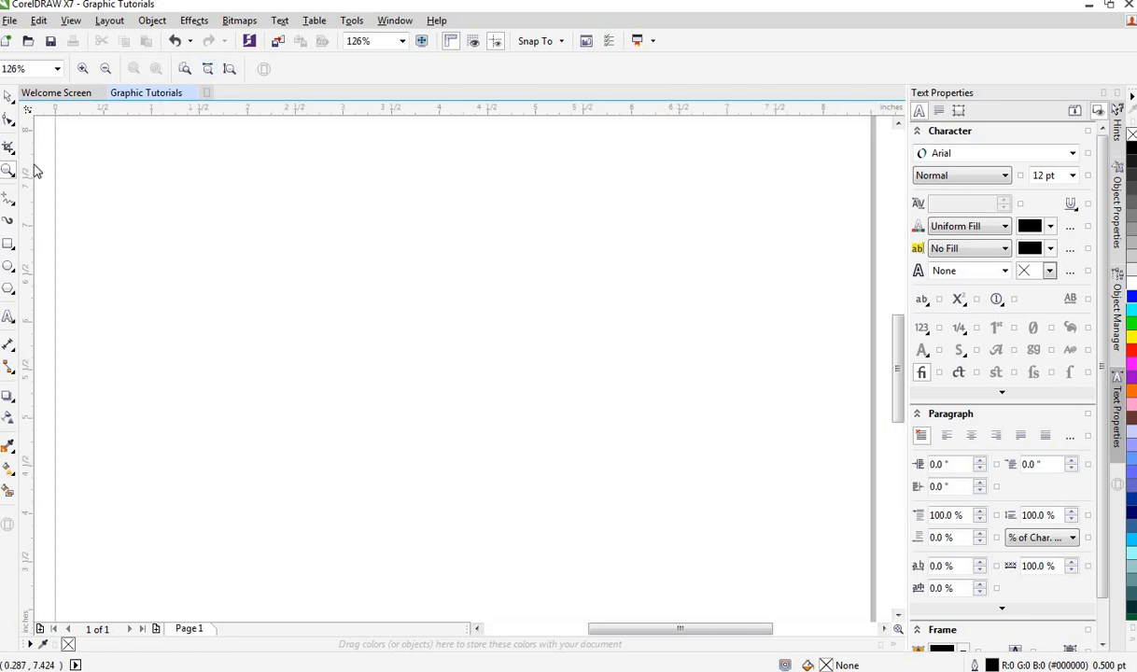
pyautogui.click(8, 243)
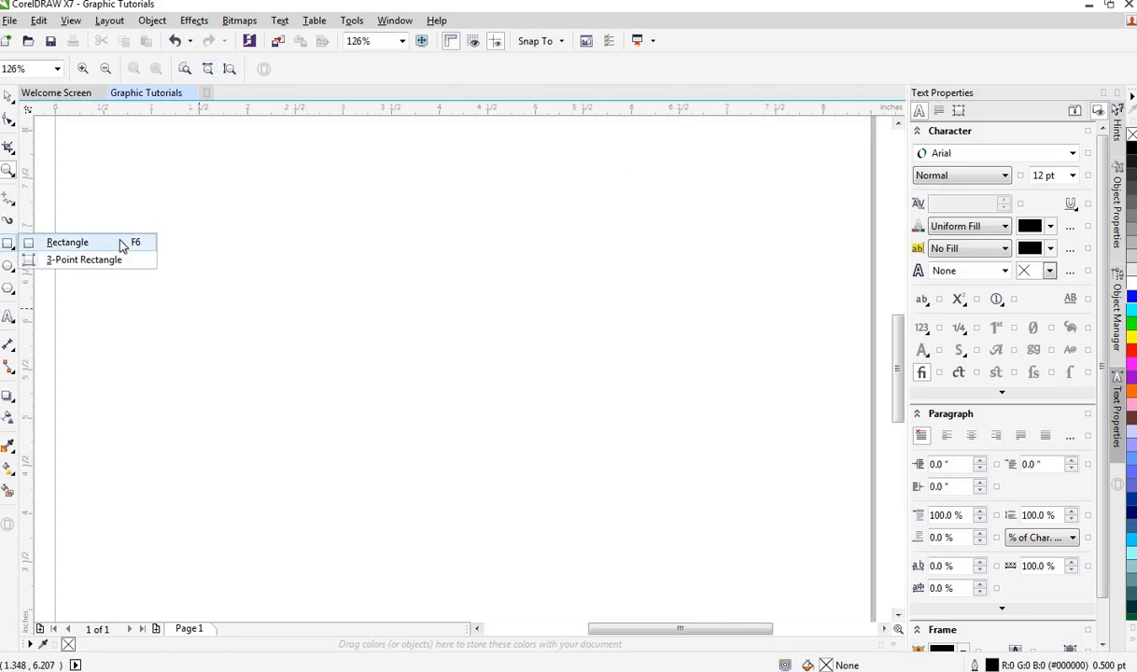
pyautogui.click(122, 245)
pyautogui.moveTo(293, 266); pyautogui.dragTo(592, 342)
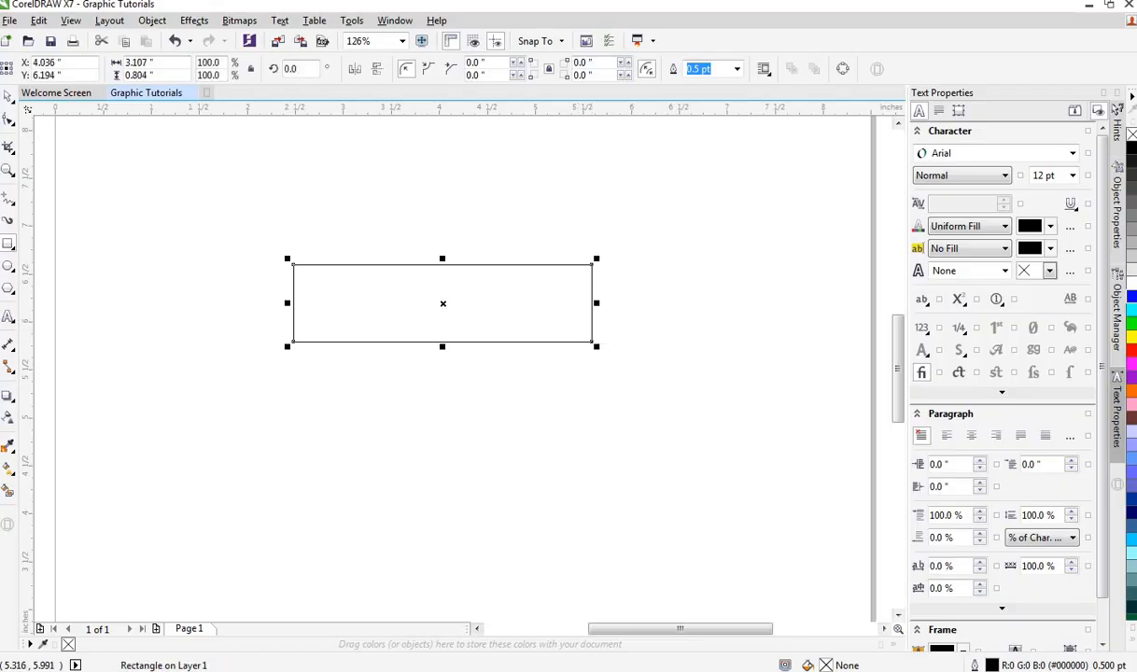
# Step: Make two copies of the rectangle stacked directly beneath it, forming three equal bands
pyautogui.click(8, 96)
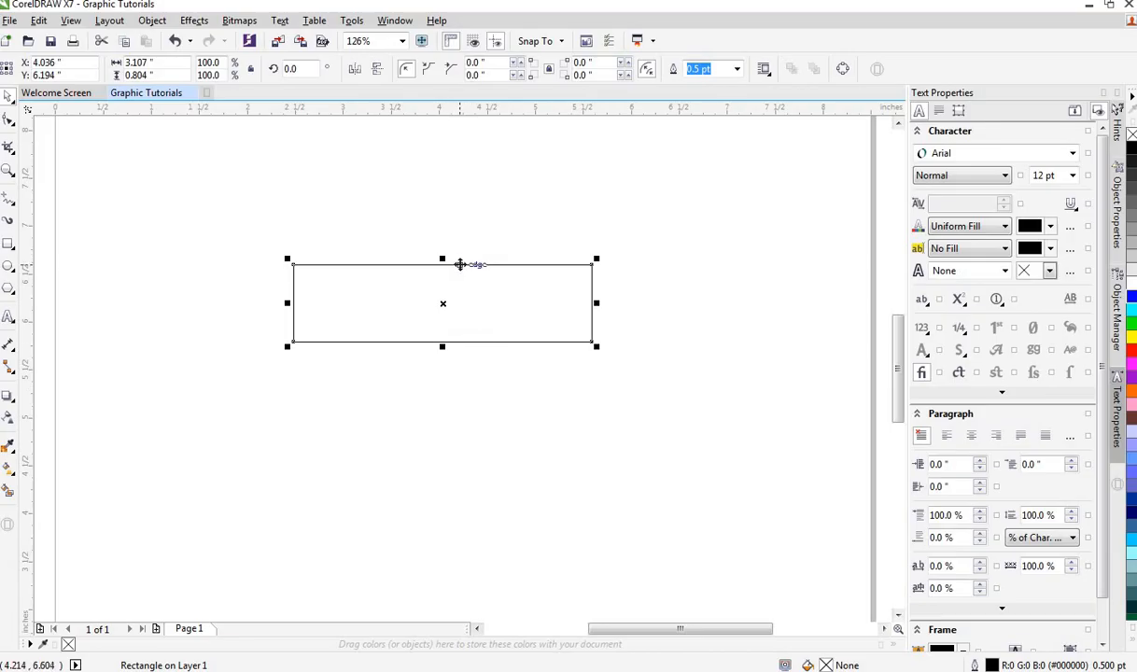
pyautogui.press('F10')
pyautogui.moveTo(461, 265); pyautogui.dragTo(461, 342)
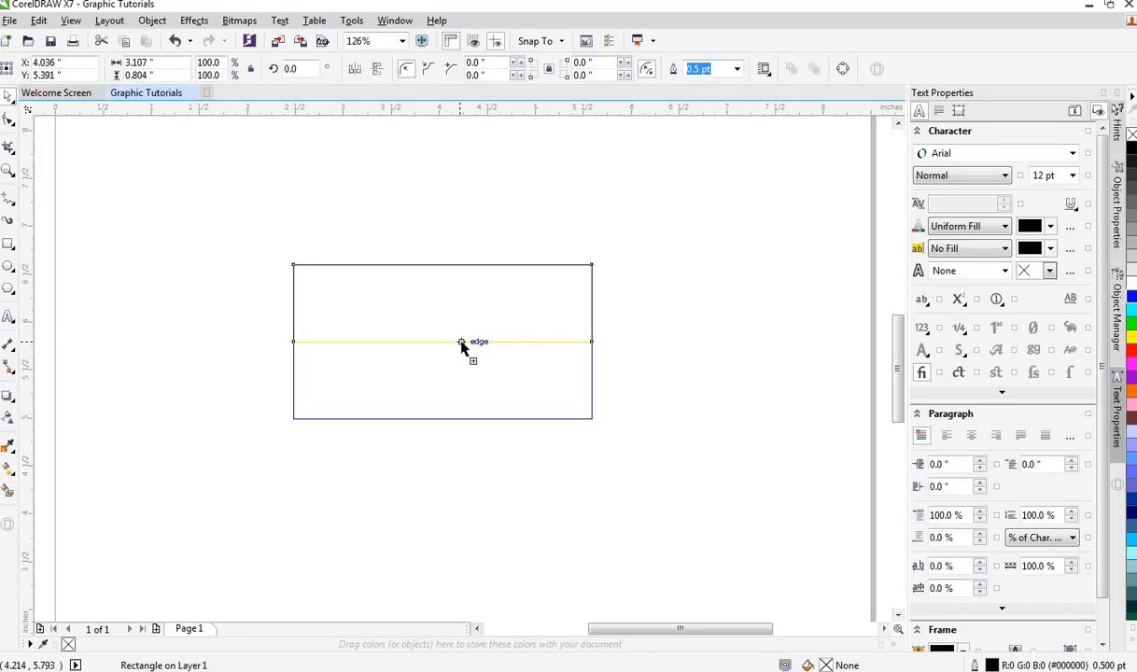
pyautogui.moveTo(460, 342); pyautogui.dragTo(461, 342)
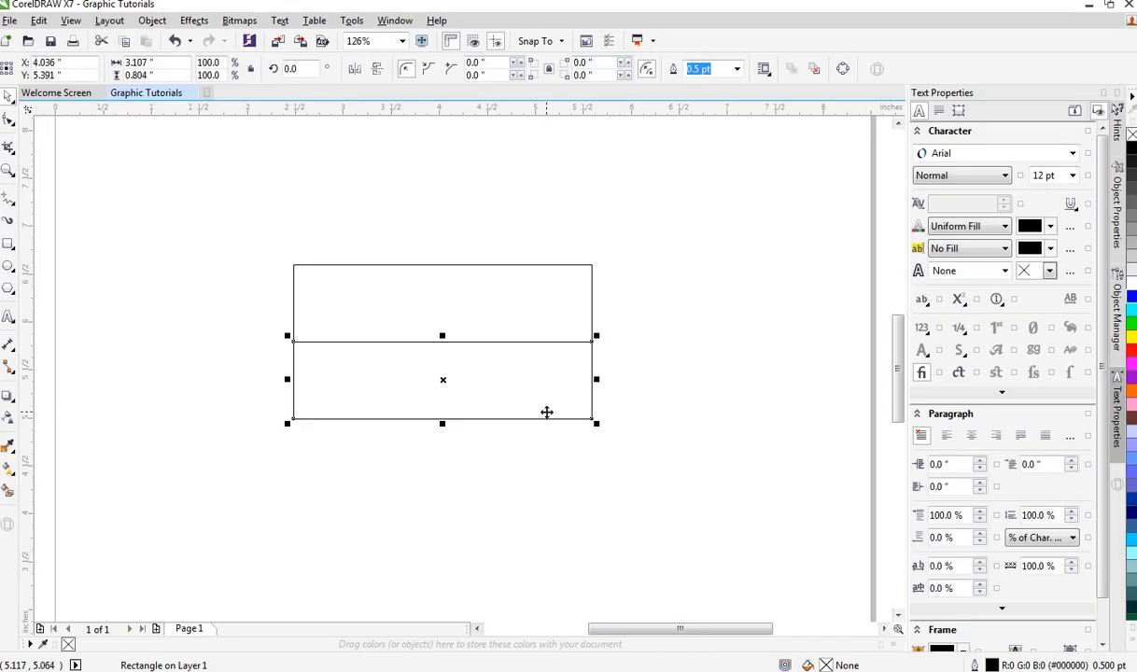
pyautogui.hotkey('ctrl', 'r')
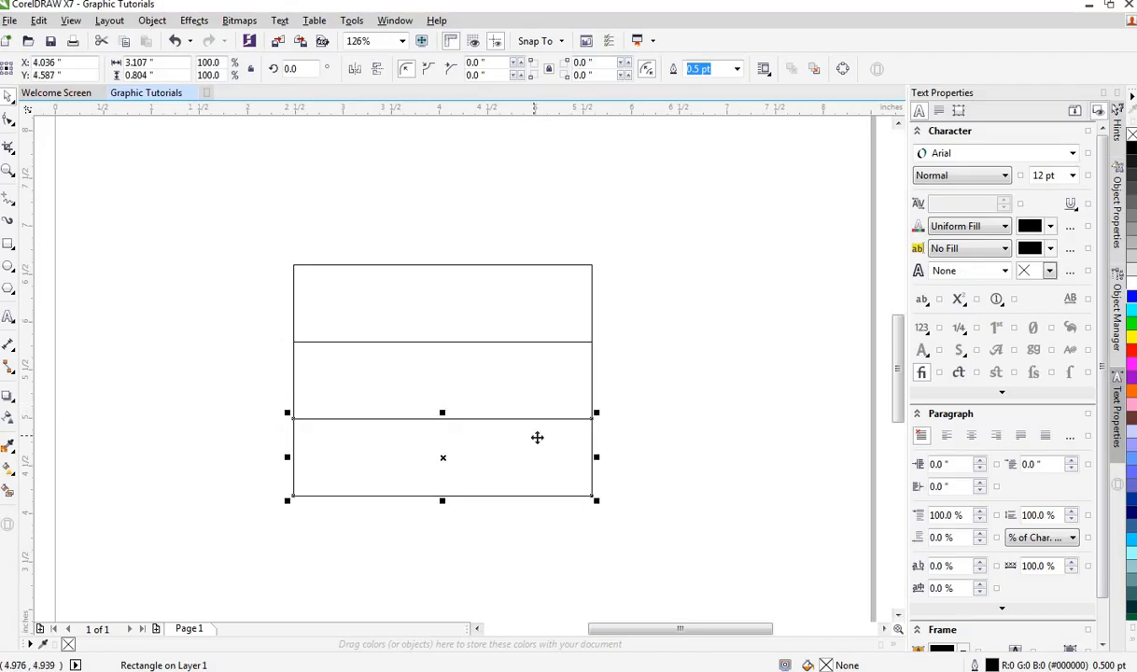
# Step: Fill the top band red with a red outline, and fill the middle band yellow
pyautogui.click(512, 312)
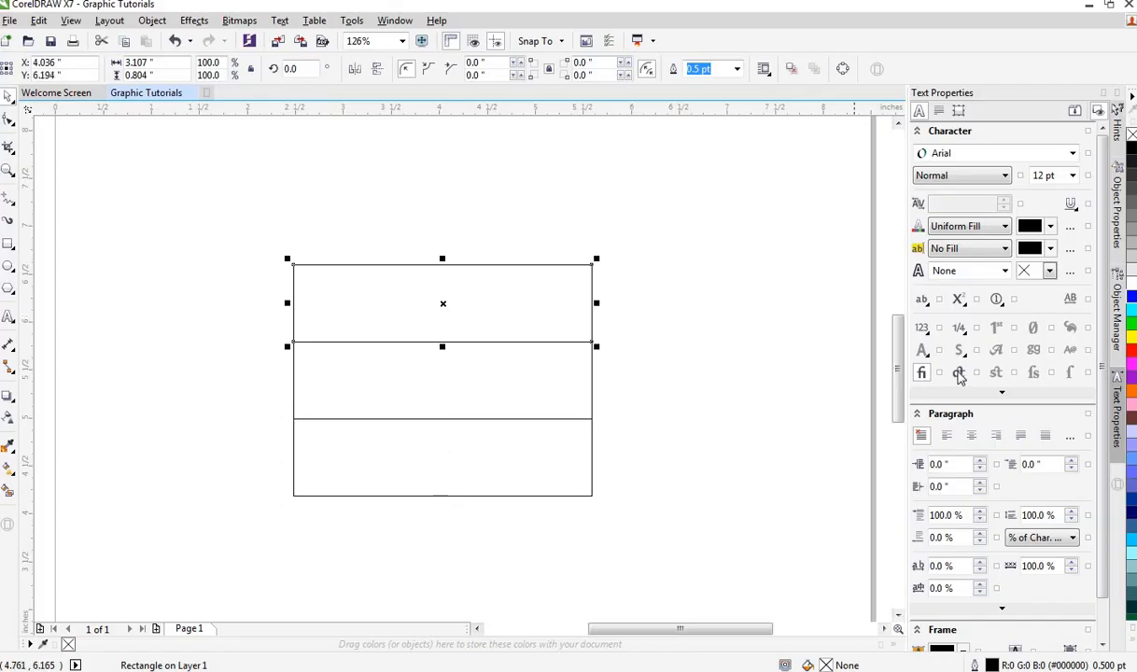
pyautogui.click(1130, 351)
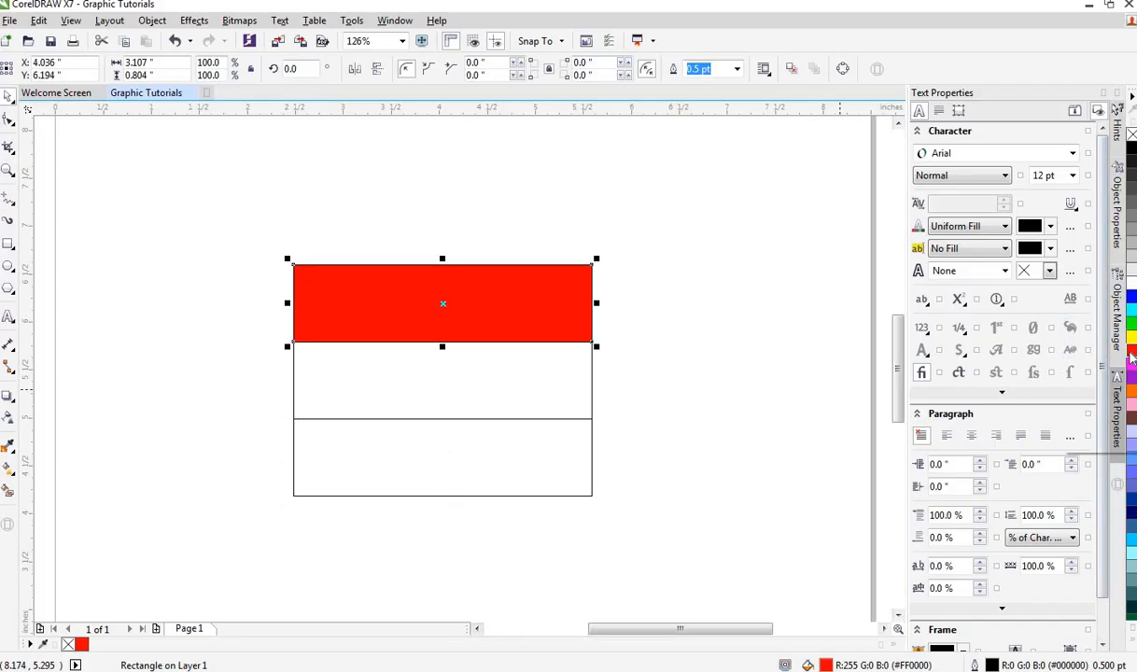
pyautogui.rightClick(1130, 351)
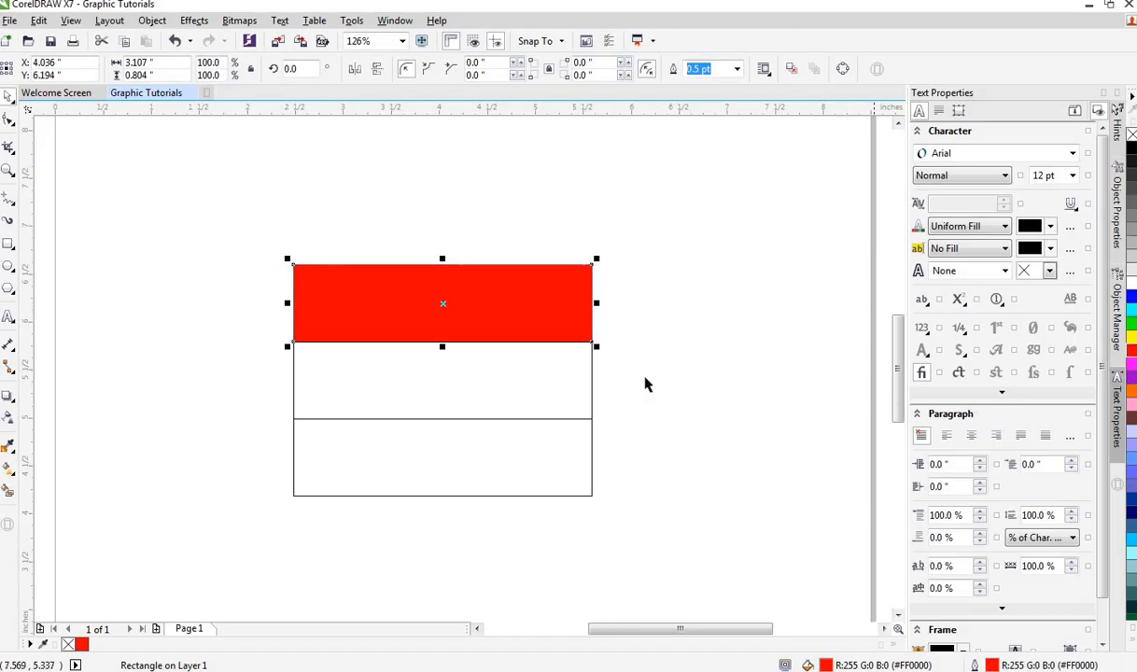
pyautogui.click(553, 381)
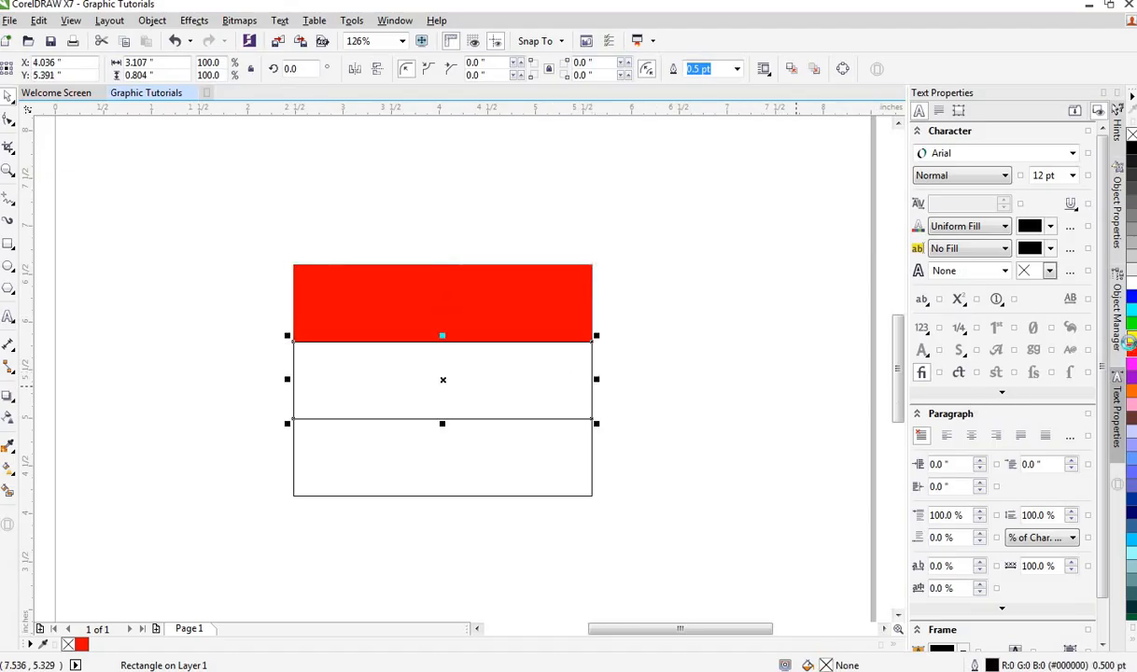
pyautogui.click(1131, 342)
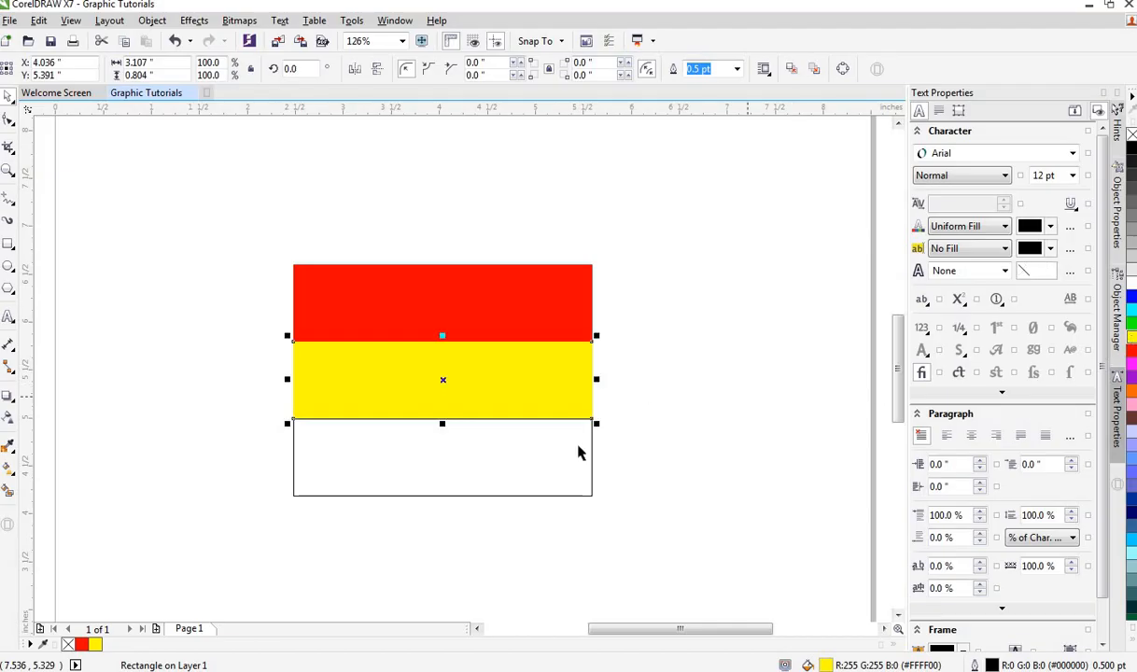
# Step: Fill the bottom band with a dark green shade (R0 G154 B20) and give it a matching outline
pyautogui.click(577, 453)
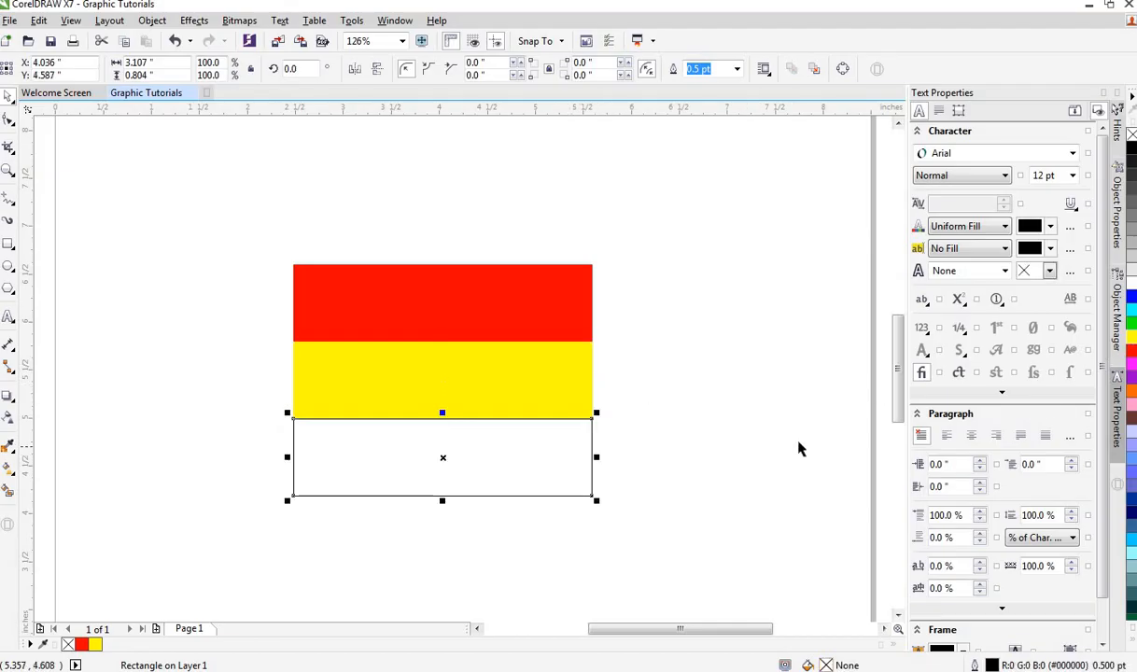
pyautogui.click(1131, 328)
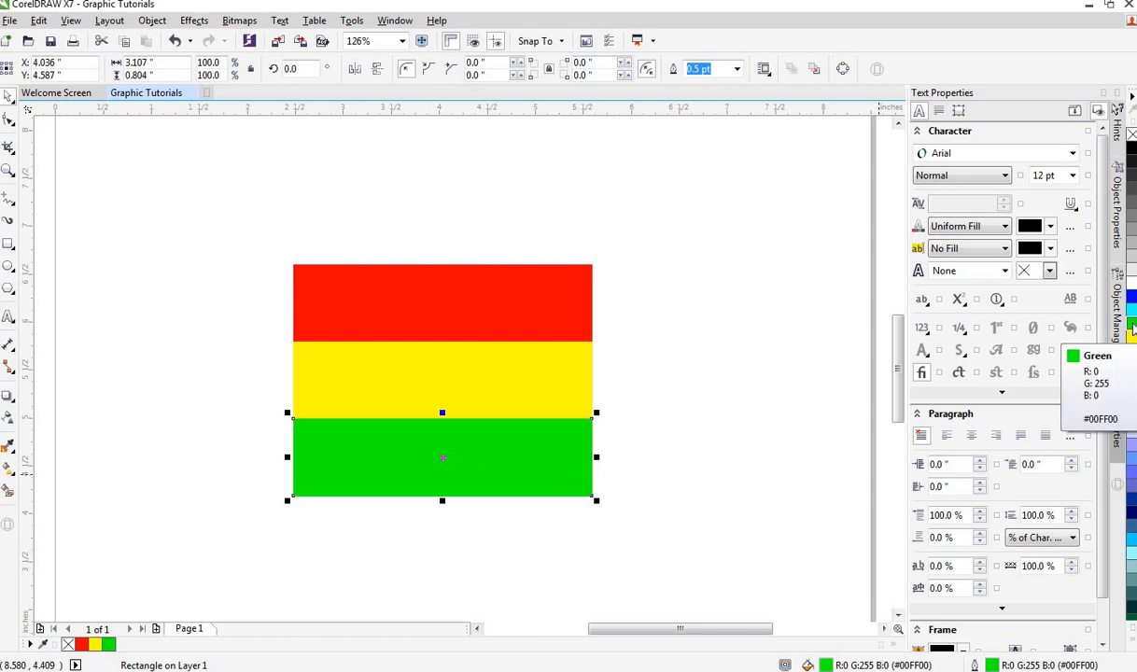
pyautogui.click(1131, 327)
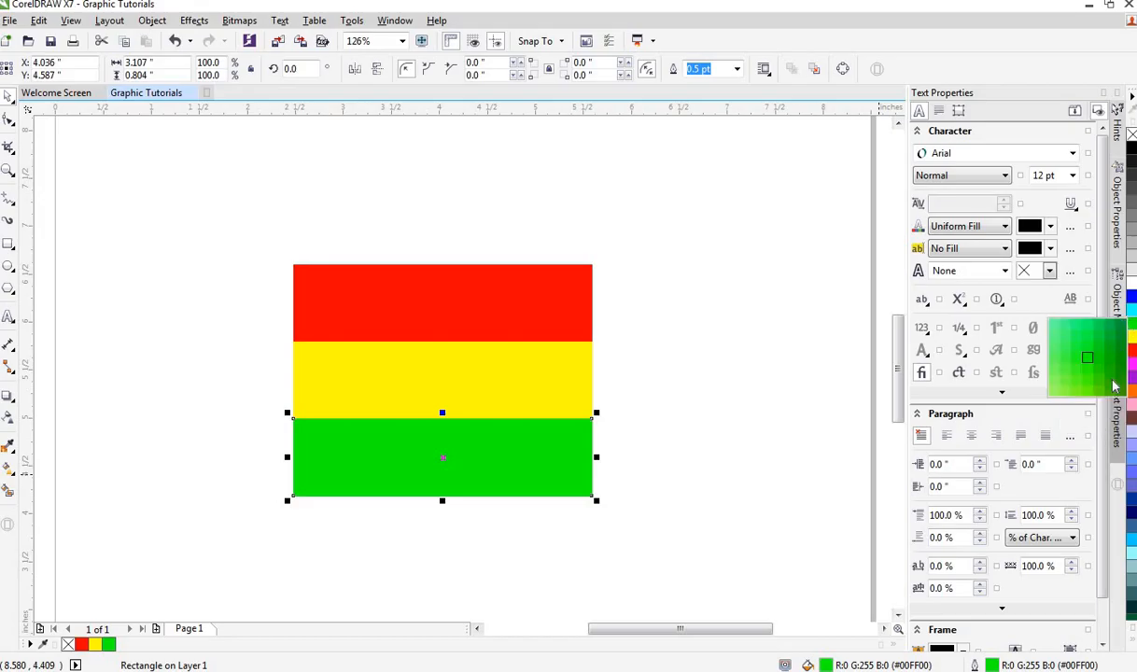
pyautogui.click(1120, 353)
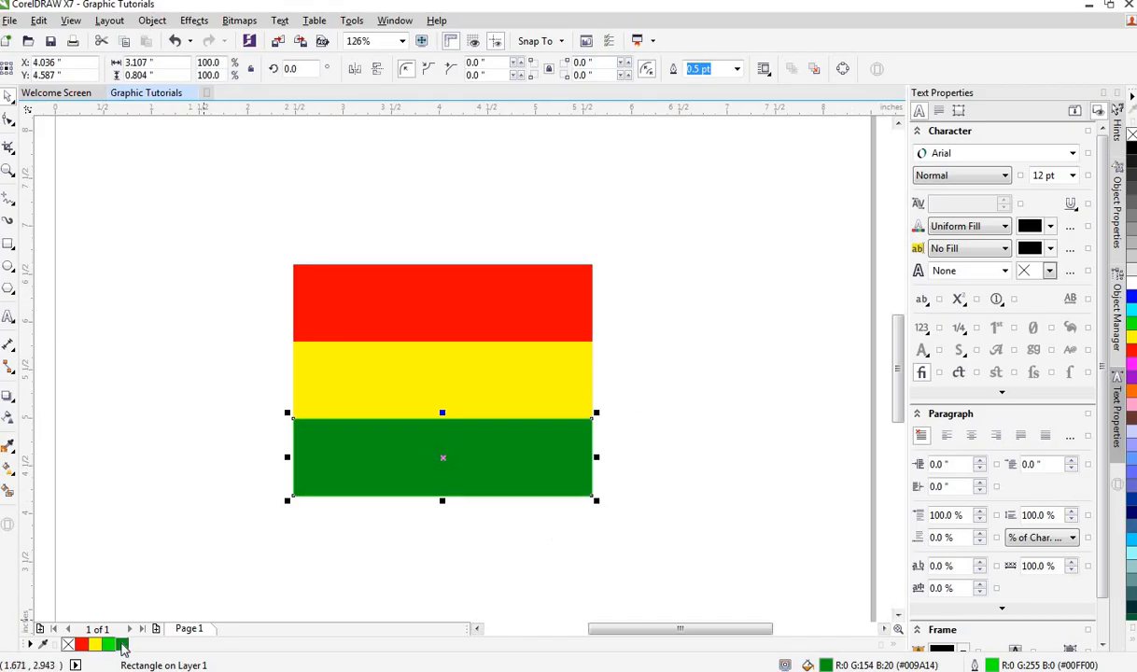
pyautogui.rightClick(127, 650)
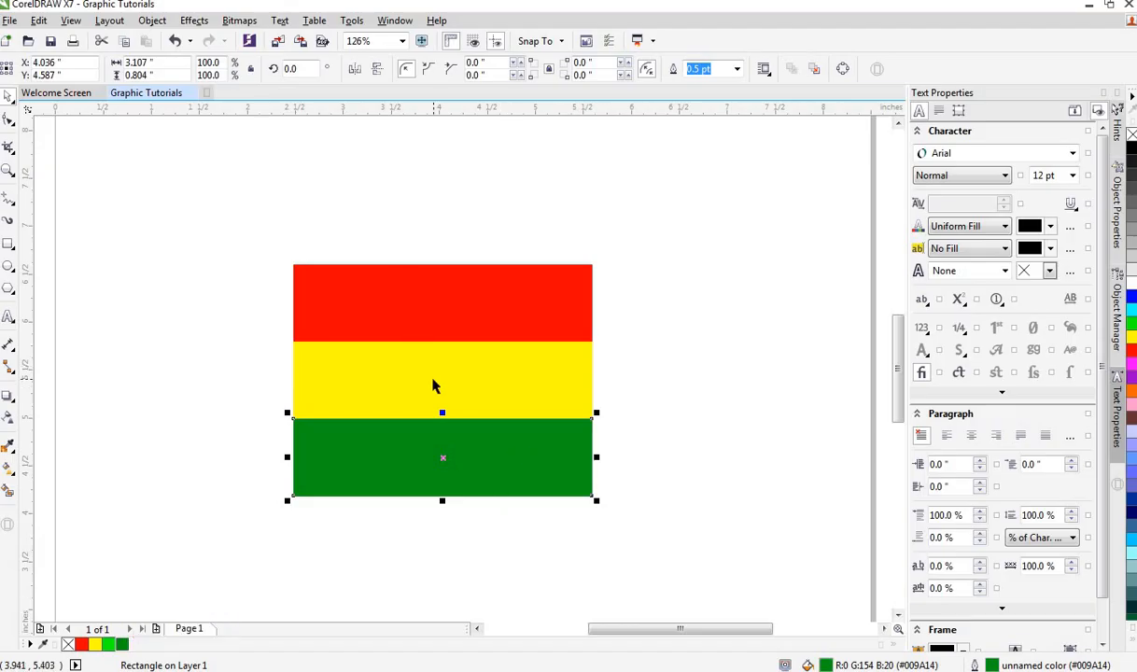
# Step: Draw a five-pointed star beside the flag with the Star tool and shrink it to about 0.7 inches
pyautogui.click(9, 292)
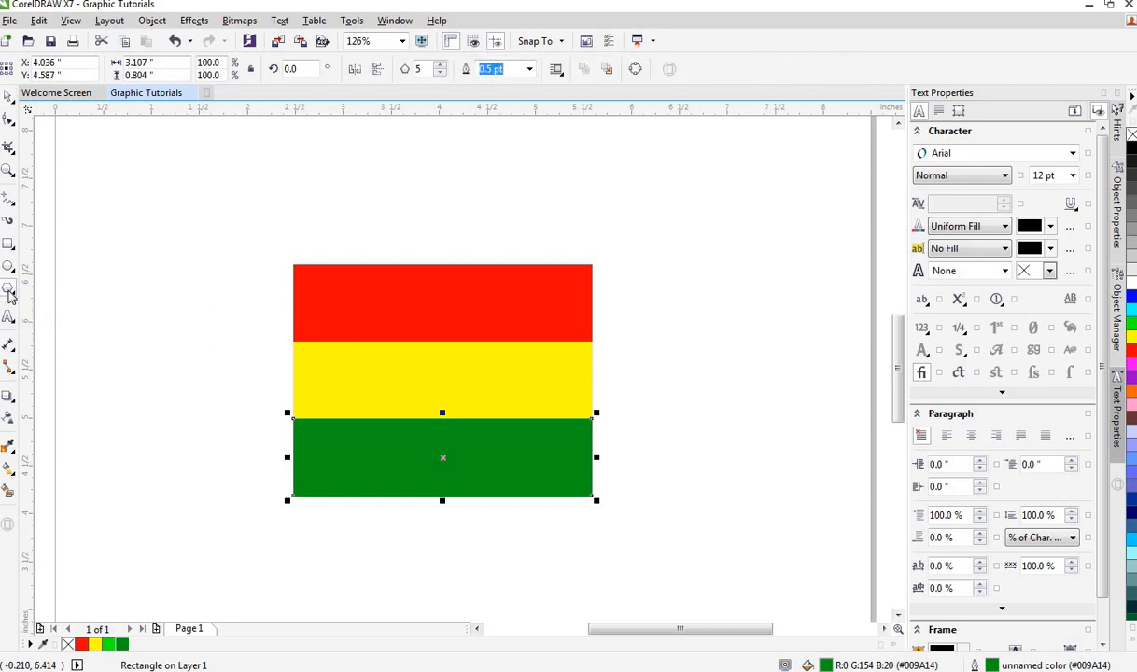
pyautogui.click(9, 292)
pyautogui.click(56, 305)
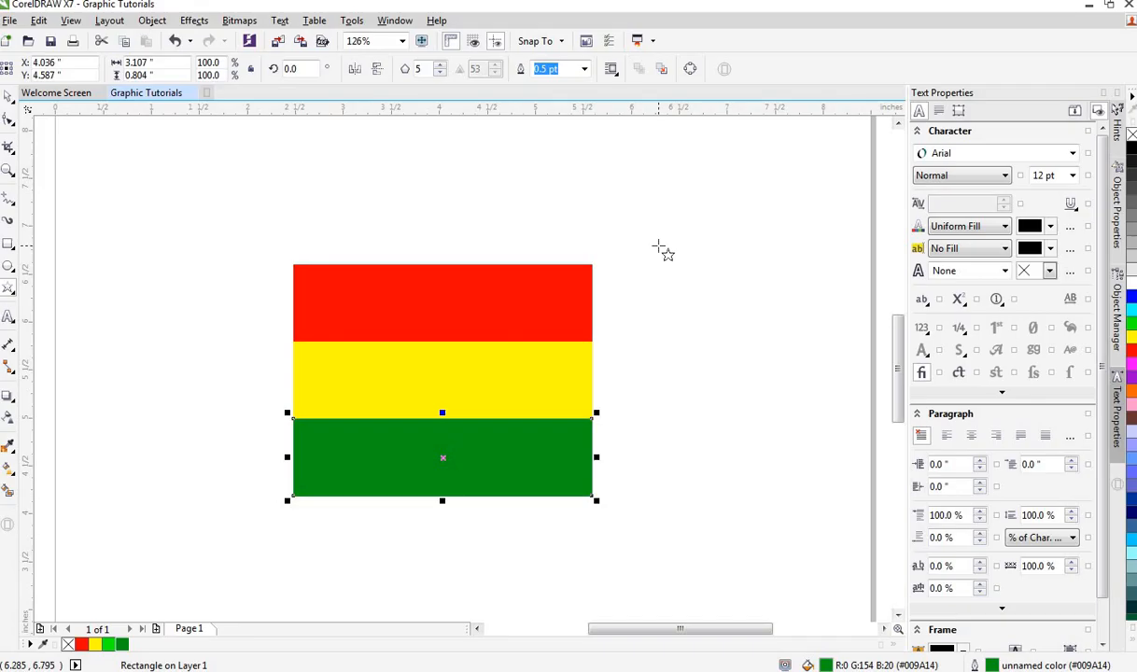
pyautogui.moveTo(657, 246); pyautogui.dragTo(730, 362)
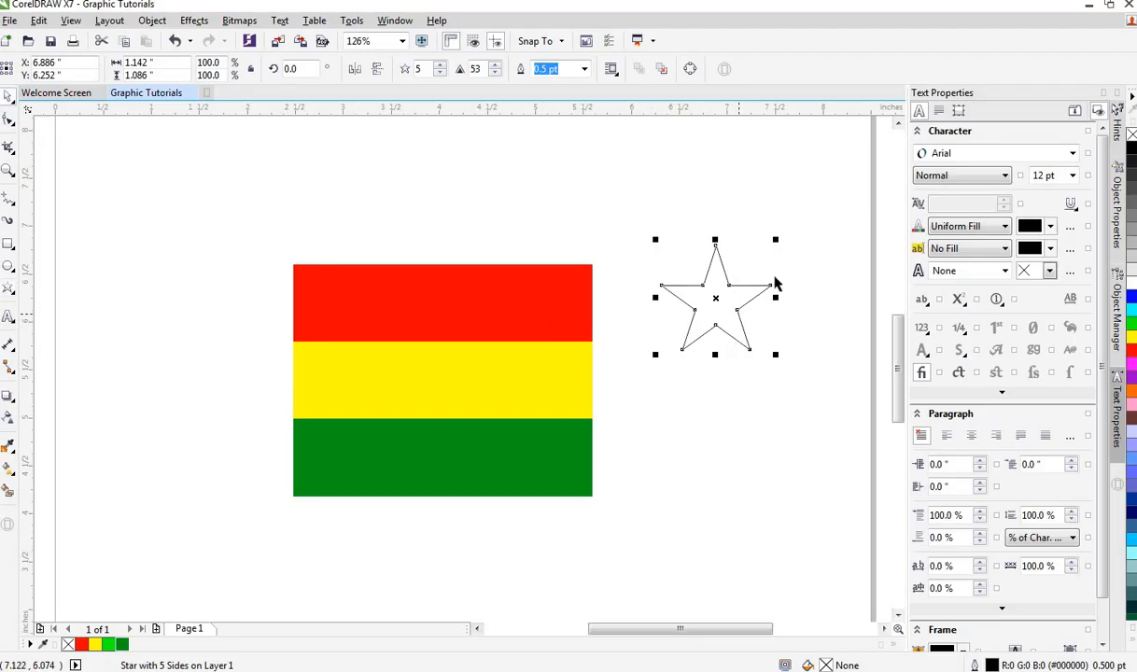
pyautogui.moveTo(779, 239); pyautogui.dragTo(773, 257)
pyautogui.moveTo(717, 299); pyautogui.dragTo(730, 348)
# Step: Move the star to the centre of the yellow band and fill it black
pyautogui.click(440, 381)
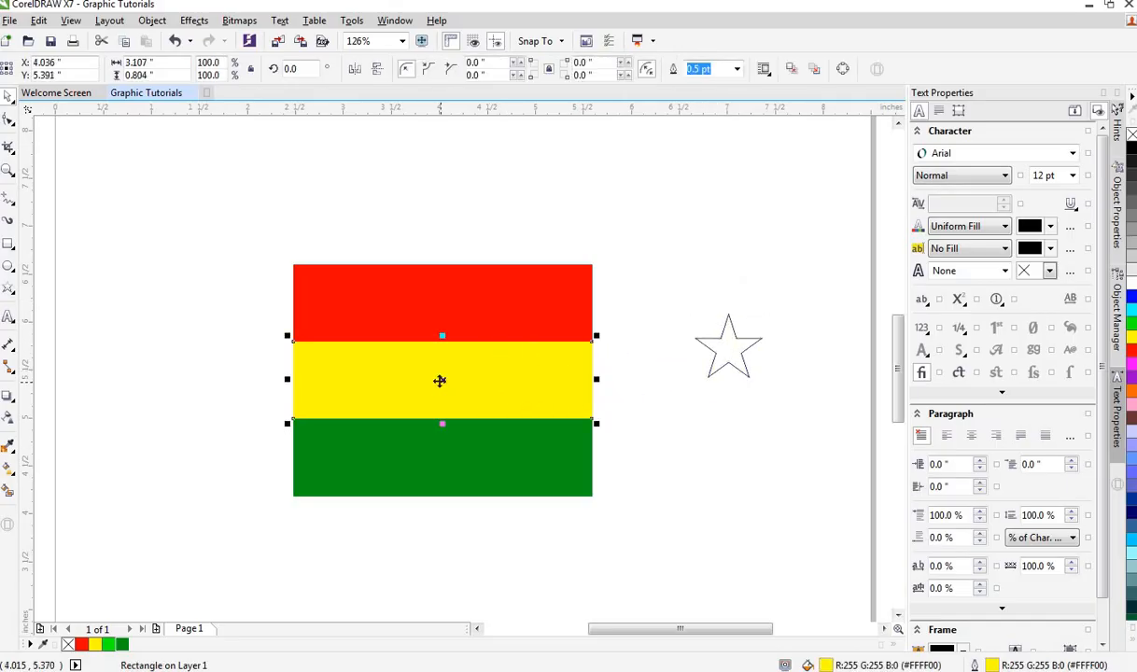
pyautogui.click(729, 347)
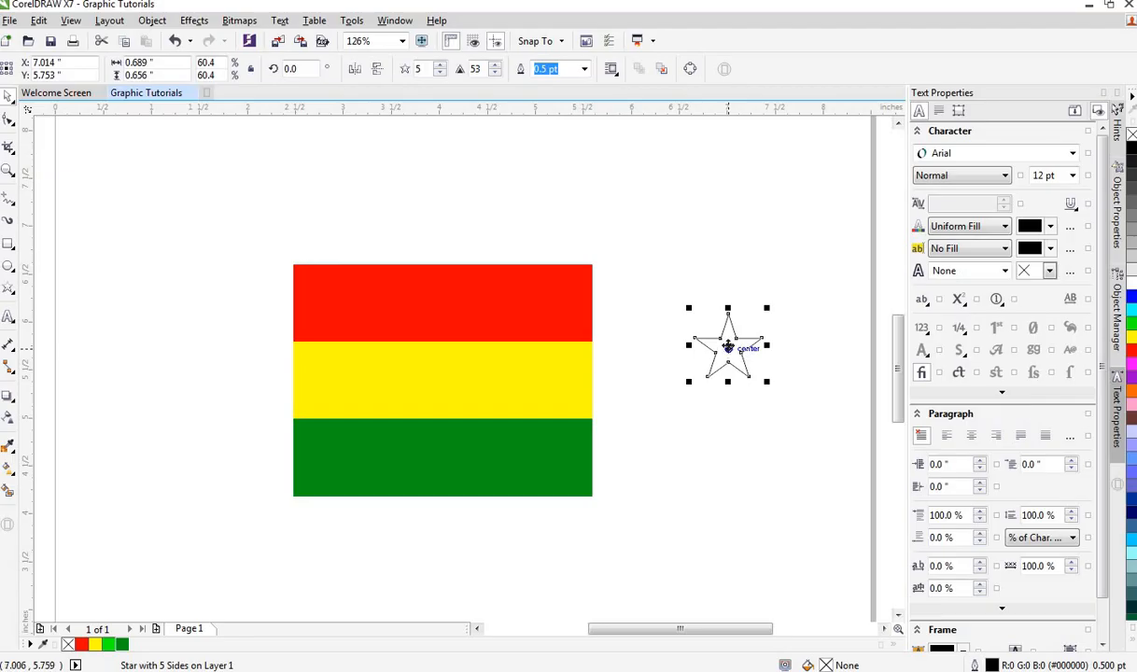
pyautogui.moveTo(728, 348); pyautogui.dragTo(443, 379)
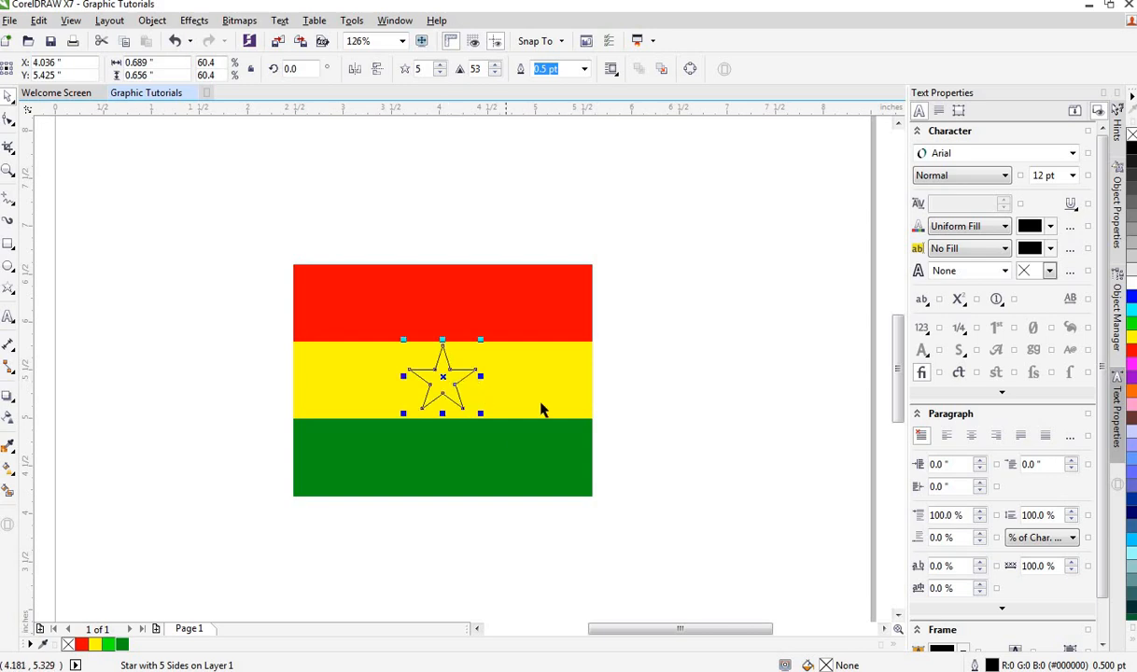
pyautogui.click(1131, 148)
pyautogui.click(693, 517)
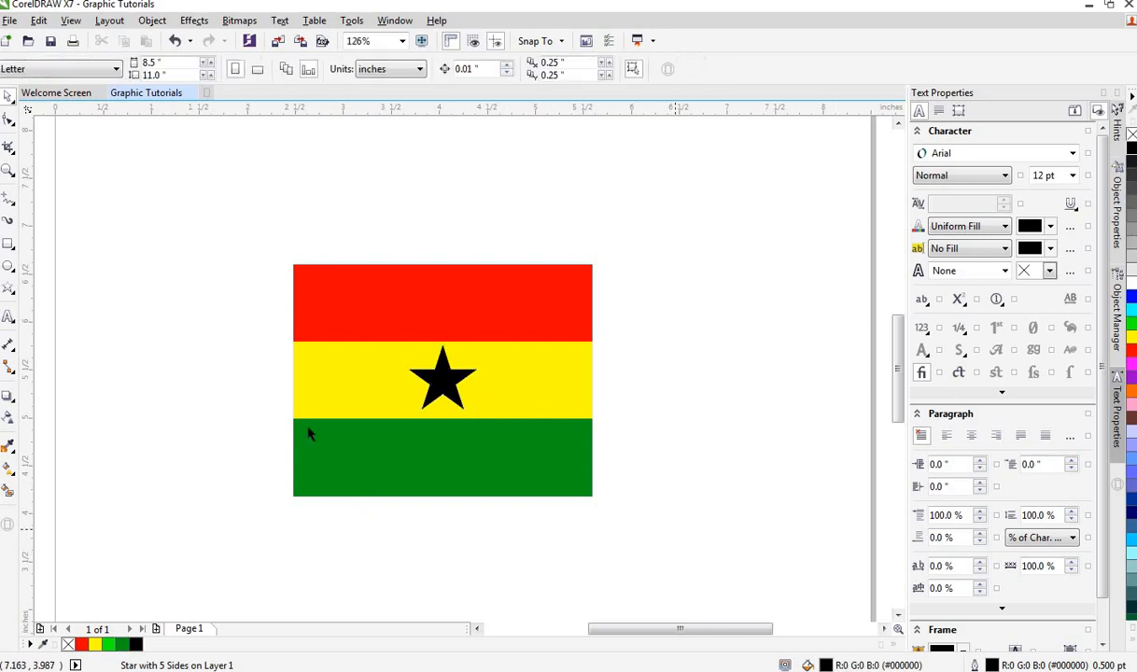
# Step: Select the whole flag with the star and delete them
pyautogui.moveTo(222, 242); pyautogui.dragTo(669, 512)
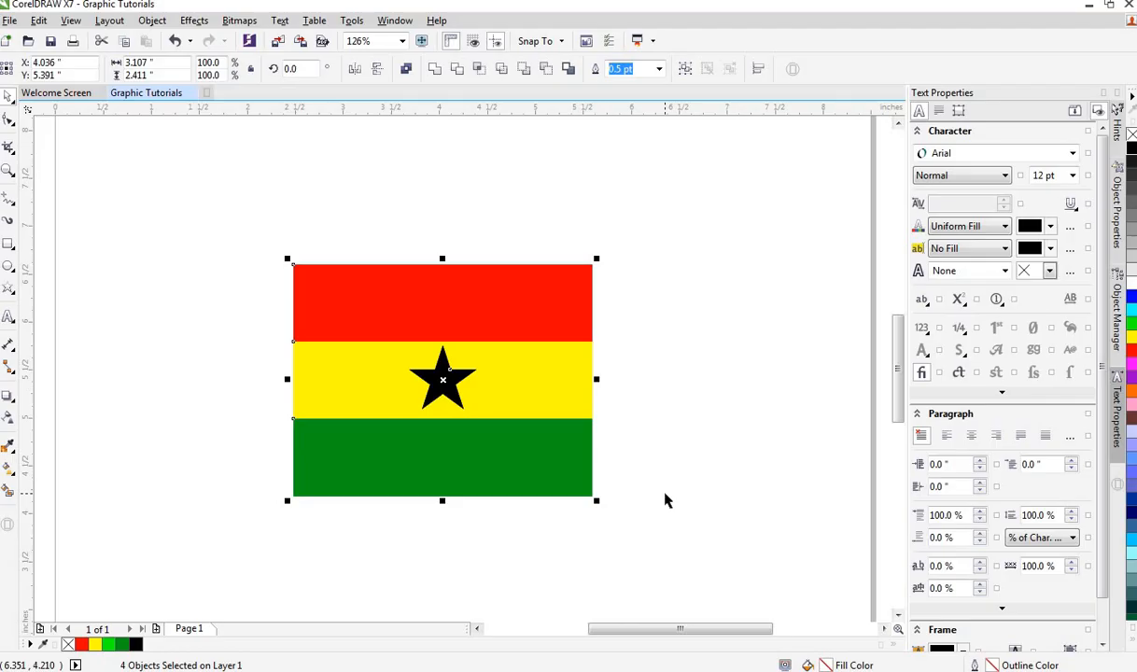
pyautogui.press('Delete')
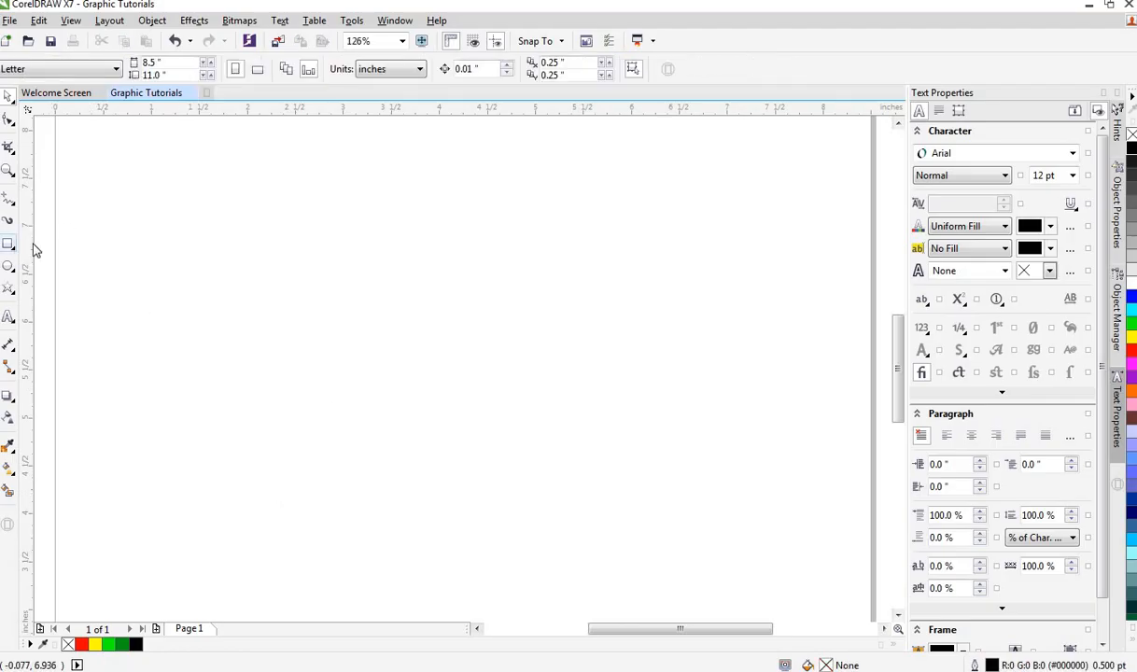
# Step: Draw a square about 1.35 inches on the page and place a duplicate just to its right
pyautogui.click(9, 245)
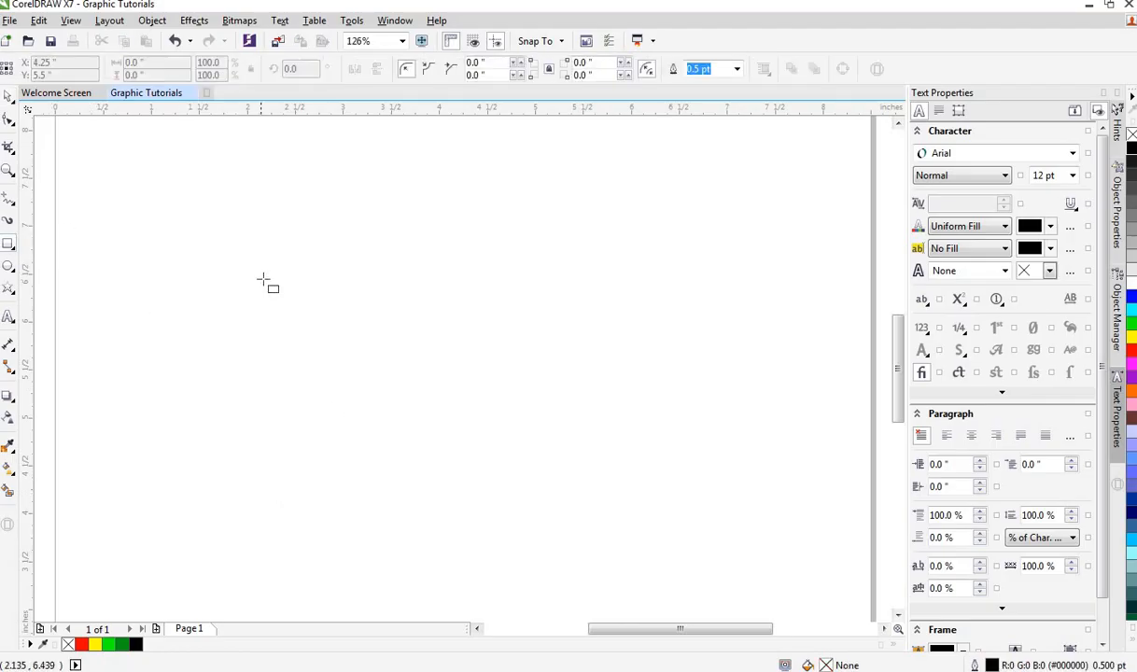
pyautogui.moveTo(222, 258); pyautogui.dragTo(351, 359)
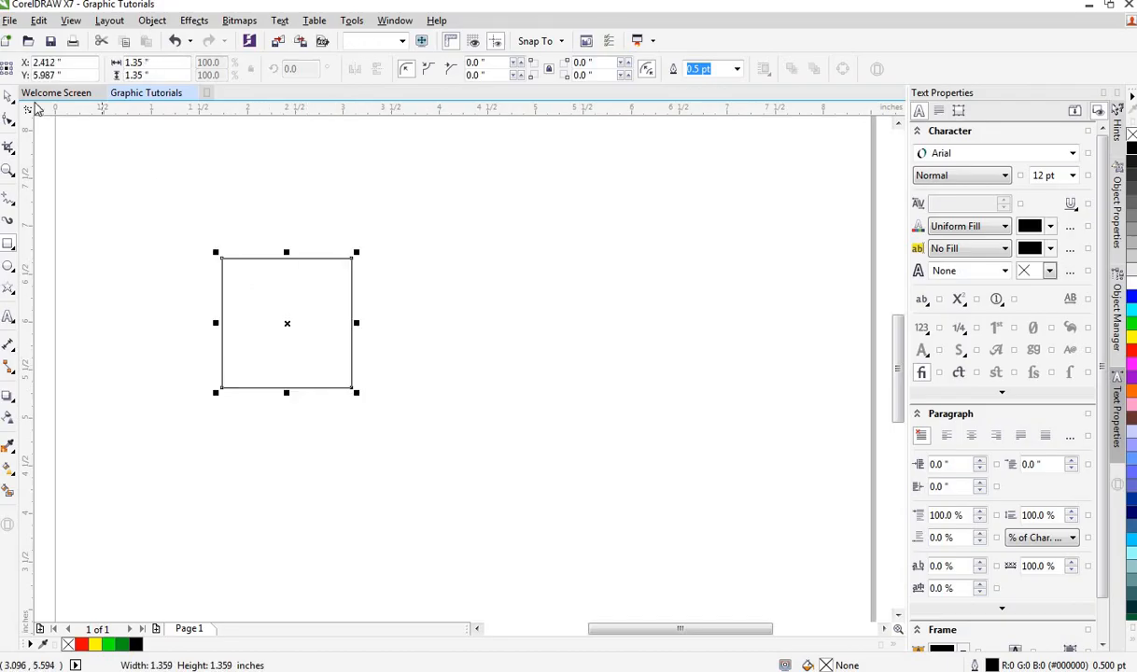
pyautogui.click(8, 96)
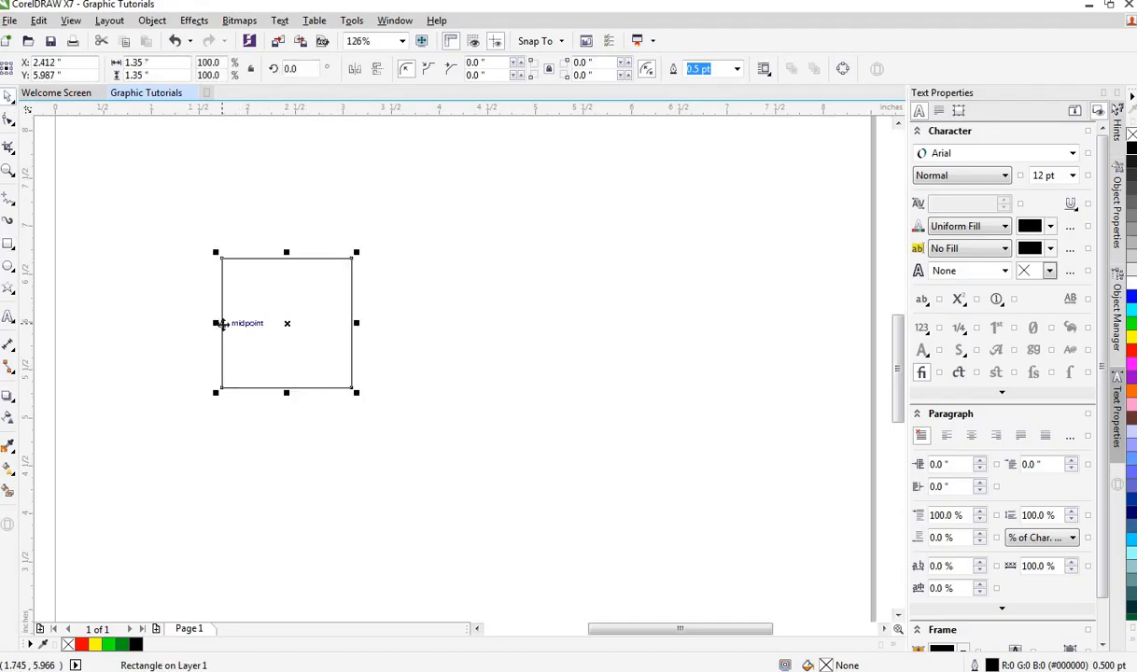
pyautogui.moveTo(223, 324); pyautogui.dragTo(363, 334)
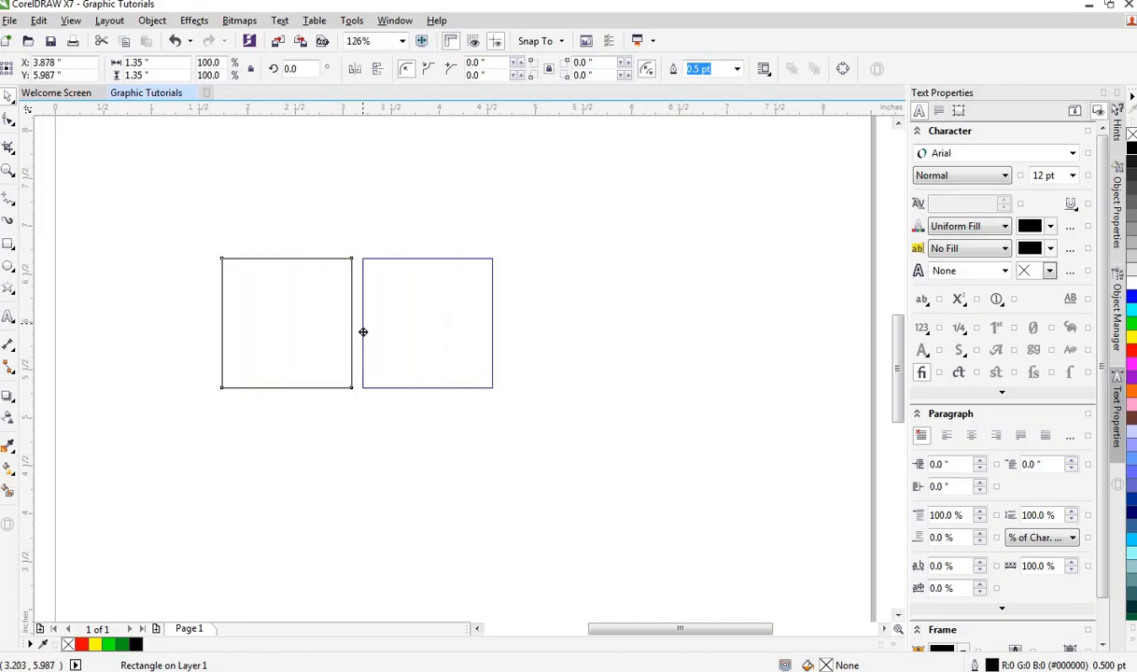
pyautogui.moveTo(363, 333); pyautogui.dragTo(362, 332)
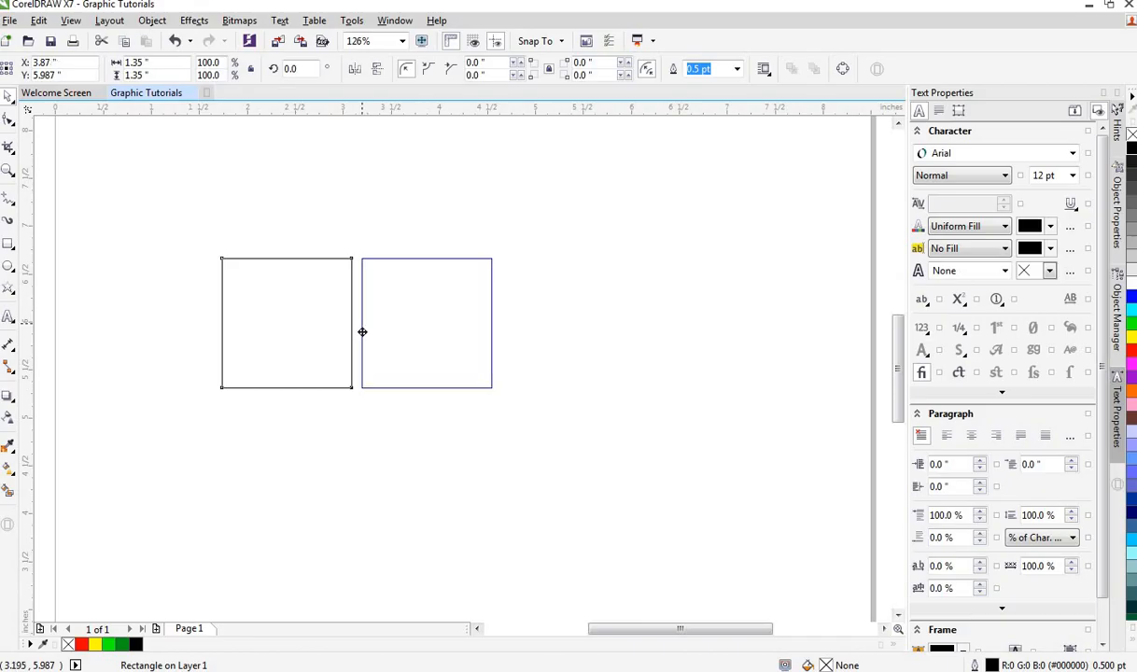
pyautogui.moveTo(363, 332); pyautogui.dragTo(362, 332)
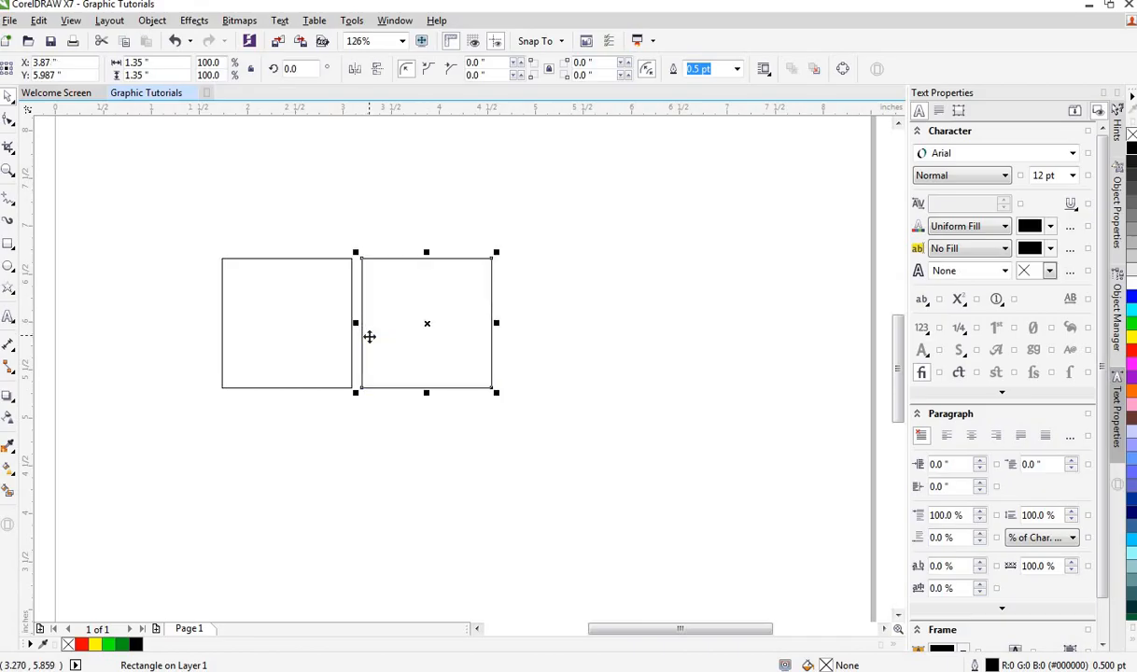
# Step: Repeat the duplication to add a third square to the right of the second
pyautogui.click(375, 368)
pyautogui.hotkey('ctrl', 'r')
pyautogui.click(274, 333)
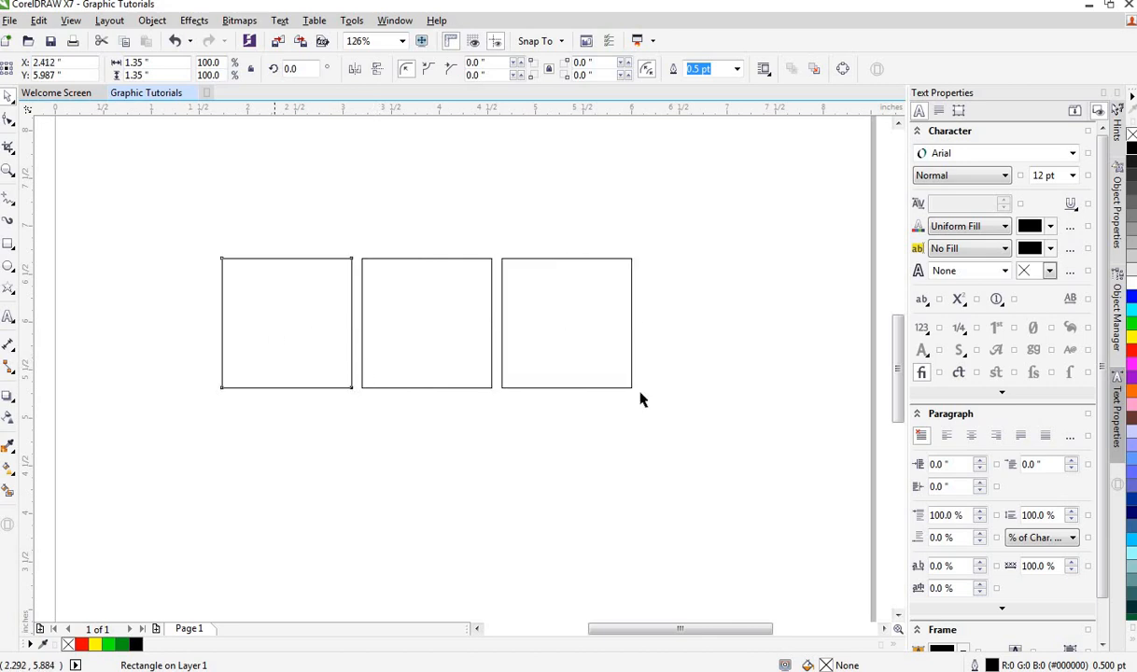
# Step: Fill all three squares black
pyautogui.click(1132, 150)
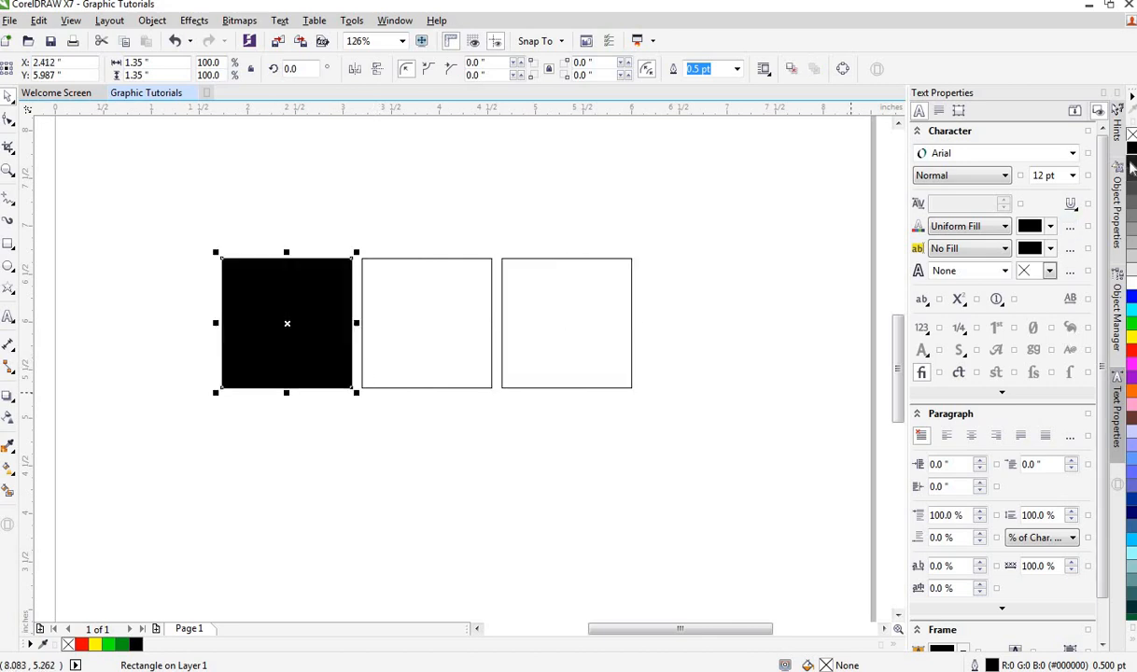
pyautogui.click(490, 373)
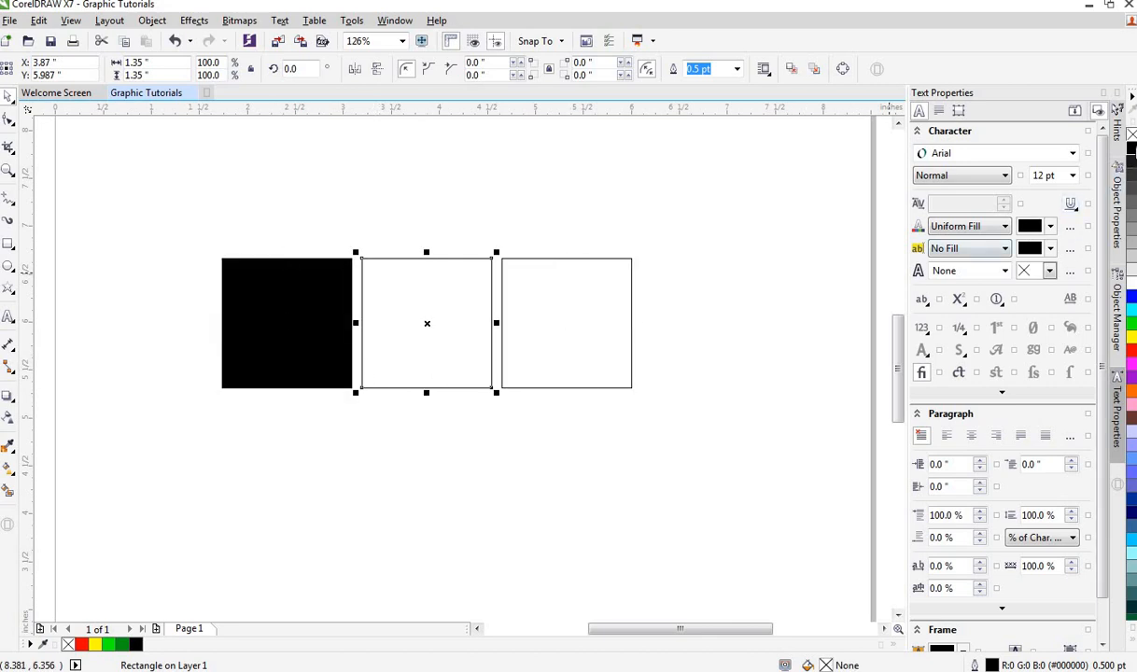
pyautogui.click(564, 338)
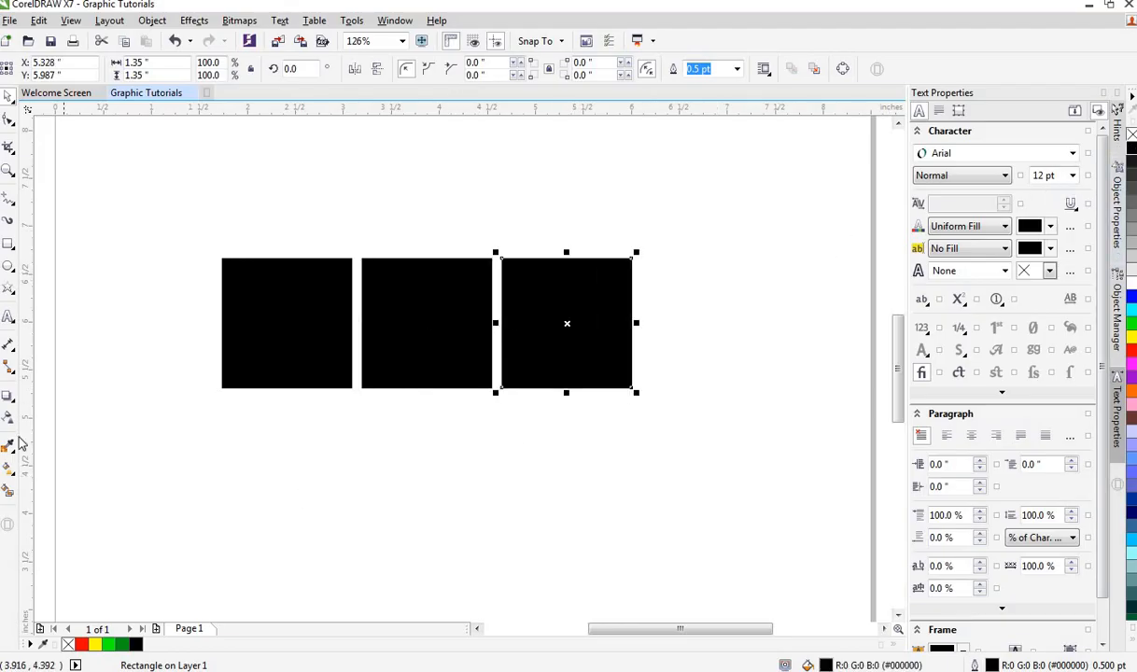
# Step: Add the letter "B" as text below the squares, enlarge it to about 79 pt and make it bold
pyautogui.click(9, 318)
pyautogui.click(252, 485)
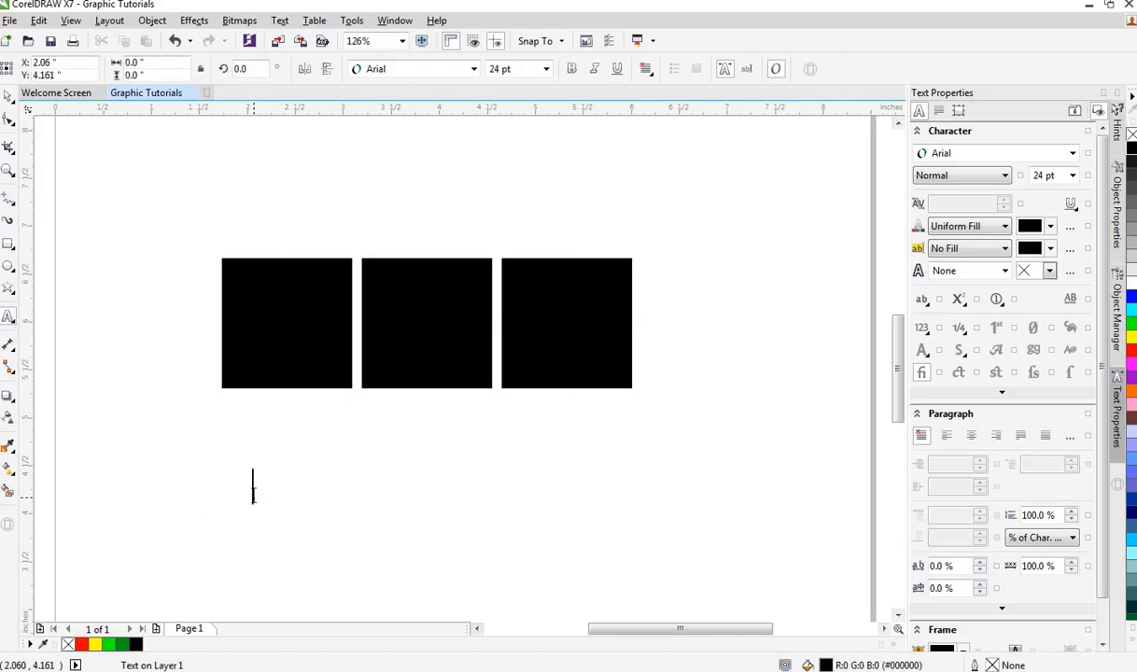
pyautogui.write('B')
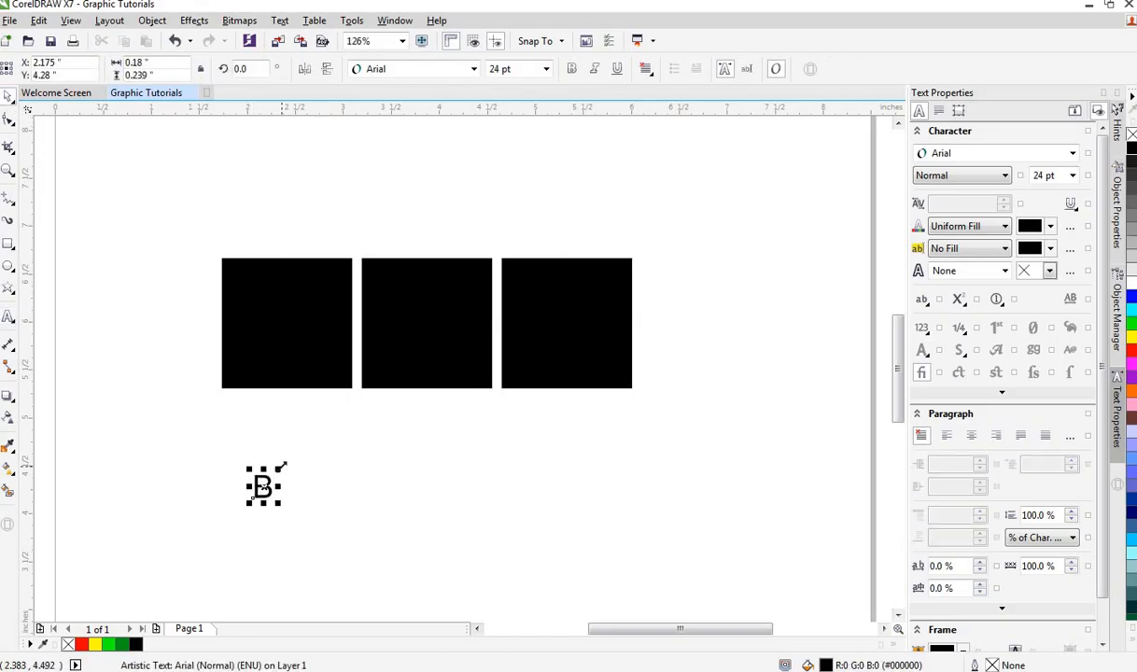
pyautogui.moveTo(278, 469); pyautogui.dragTo(339, 447)
pyautogui.click(571, 68)
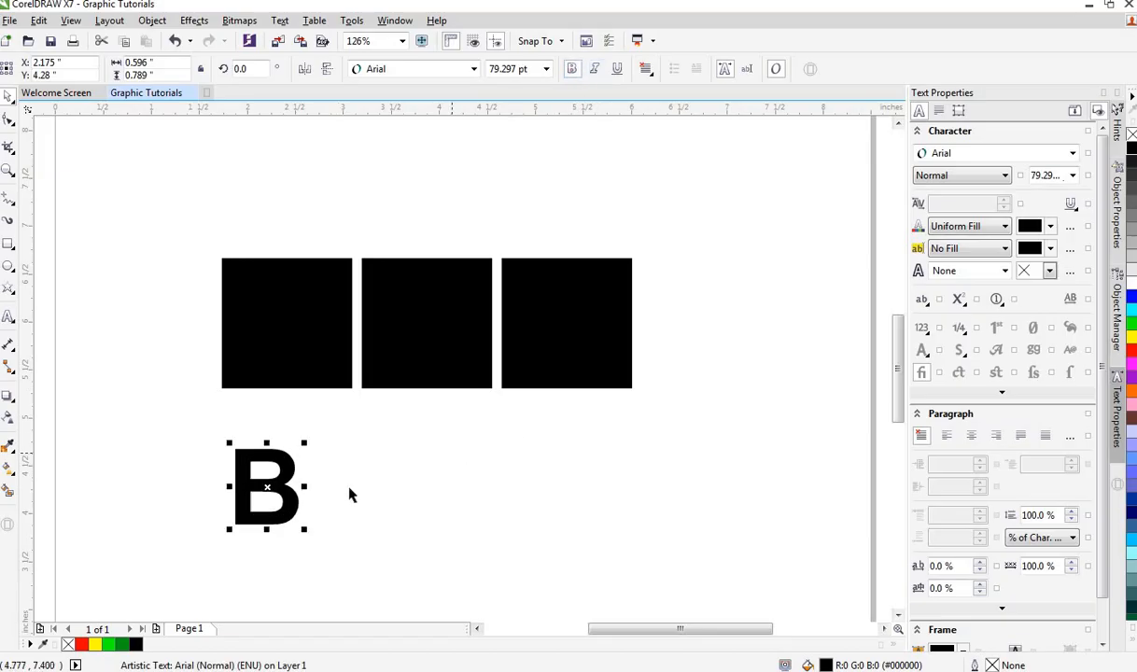
# Step: Move the B to the centre of the first square and fill it white
pyautogui.moveTo(267, 487); pyautogui.dragTo(286, 323)
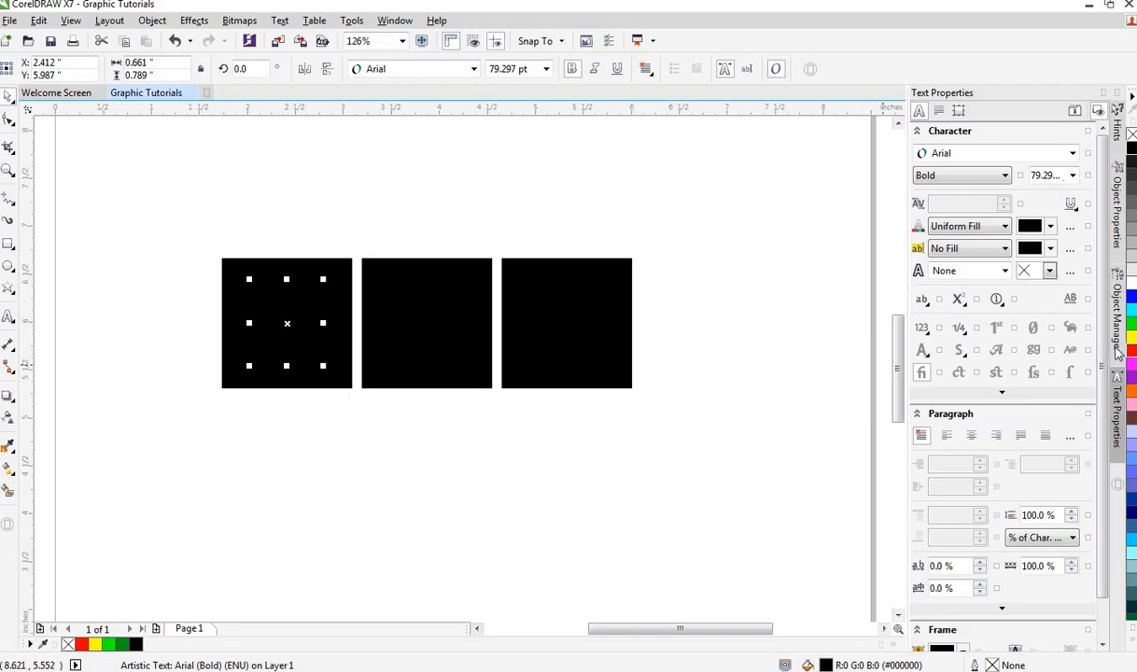
pyautogui.click(1130, 292)
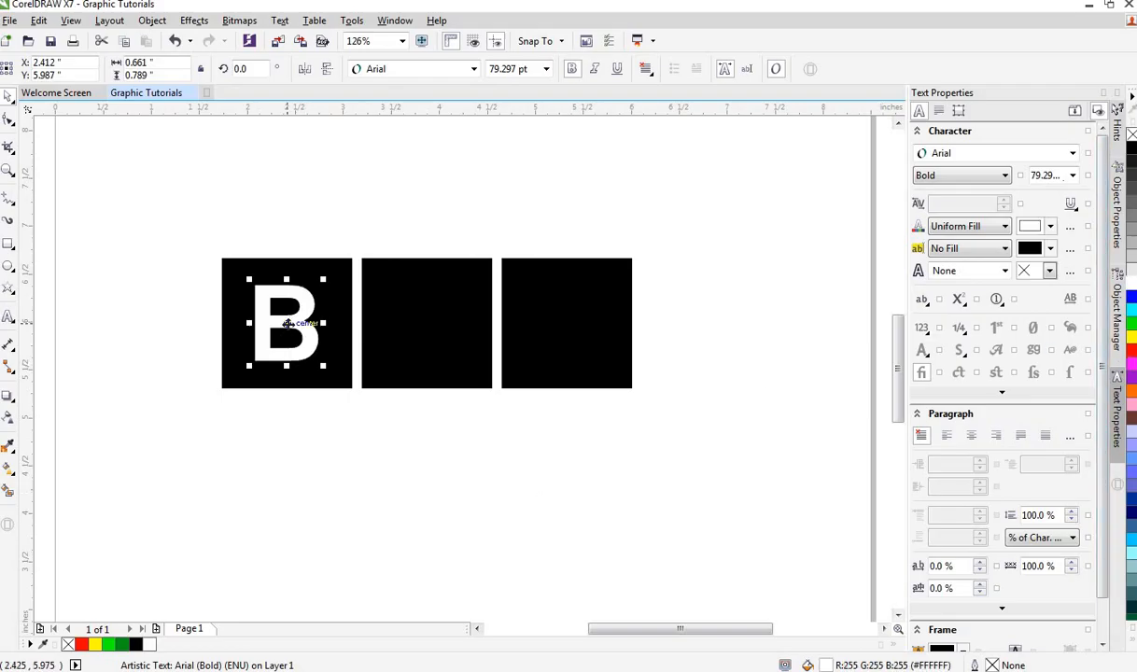
# Step: Duplicate the B into the centre of the second square and retype it as B
pyautogui.moveTo(287, 324); pyautogui.dragTo(426, 324)
pyautogui.rightClick(427, 324)
pyautogui.doubleClick(446, 327)
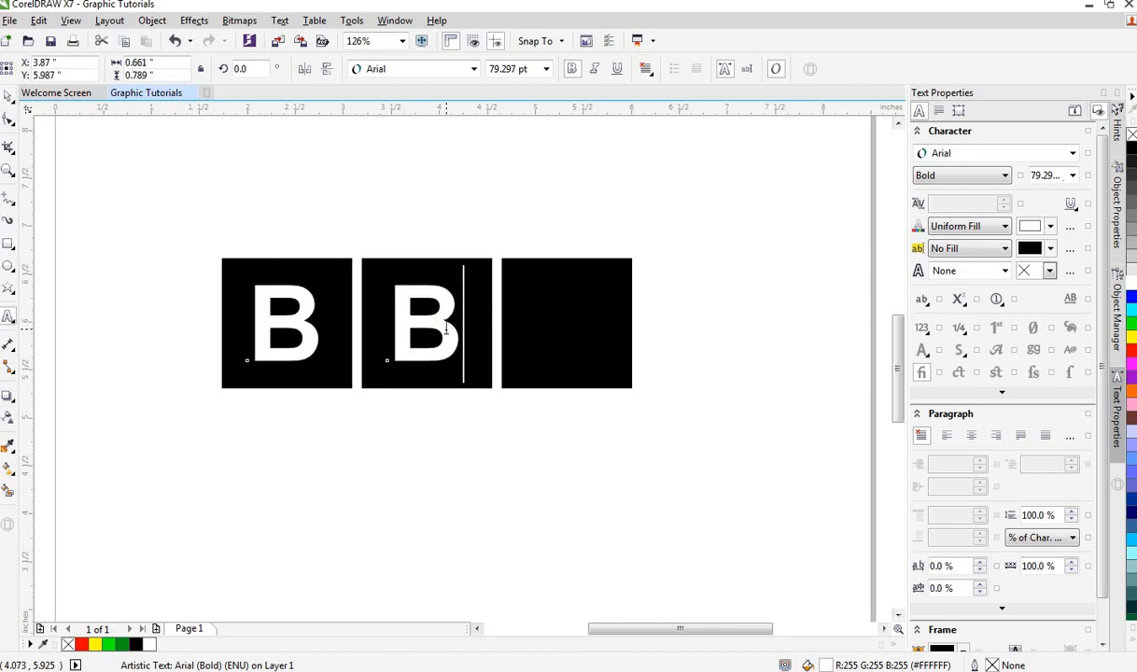
pyautogui.press('BackSpace')
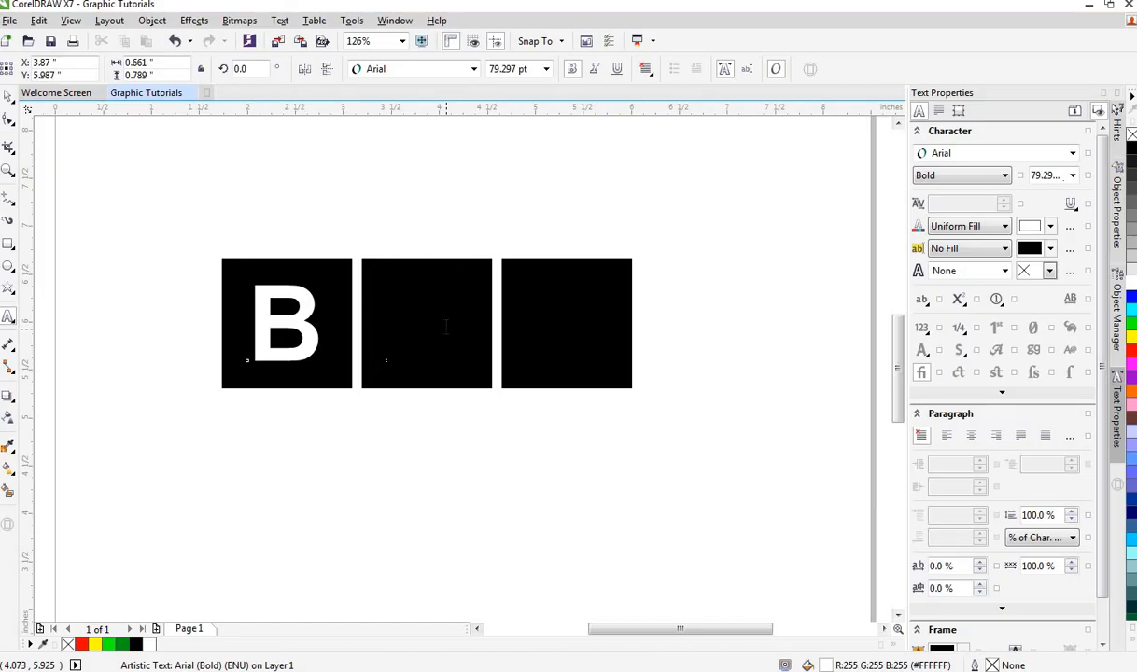
pyautogui.write('B')
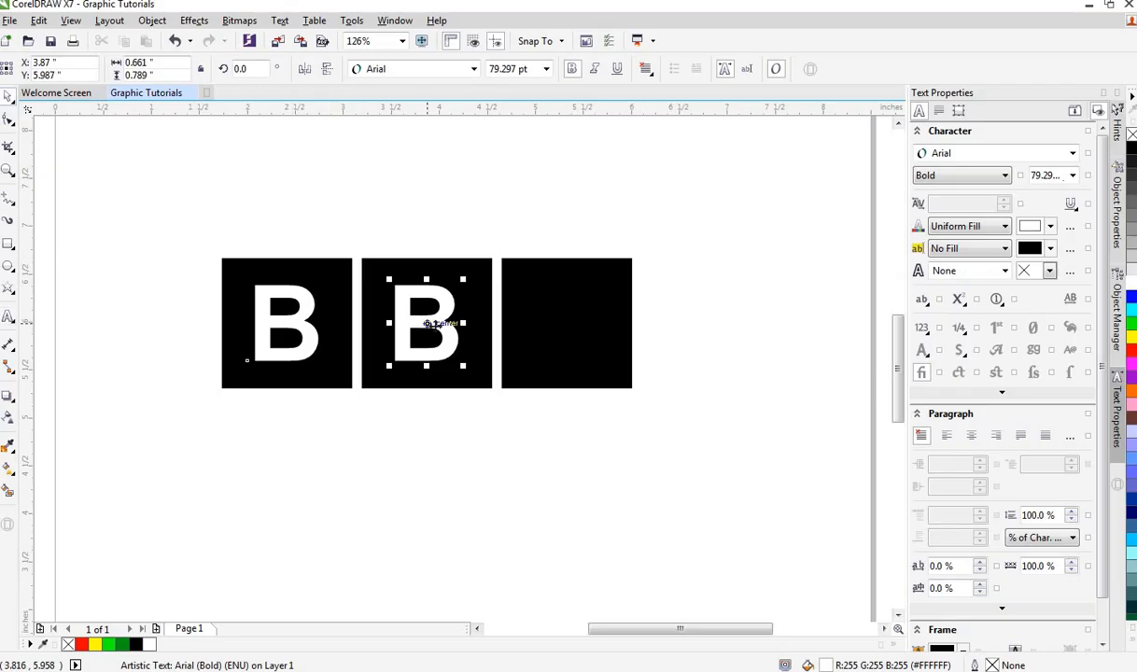
# Step: Duplicate the letter into the third square and change it to C
pyautogui.moveTo(433, 325); pyautogui.dragTo(567, 325)
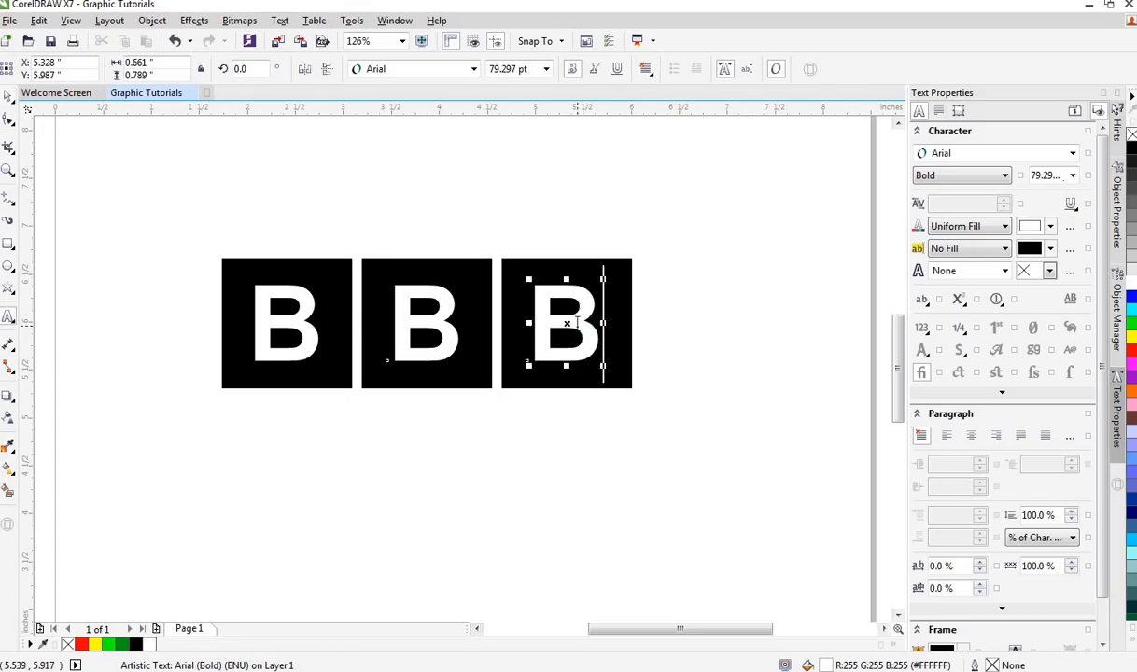
pyautogui.press('BackSpace')
pyautogui.write('C')
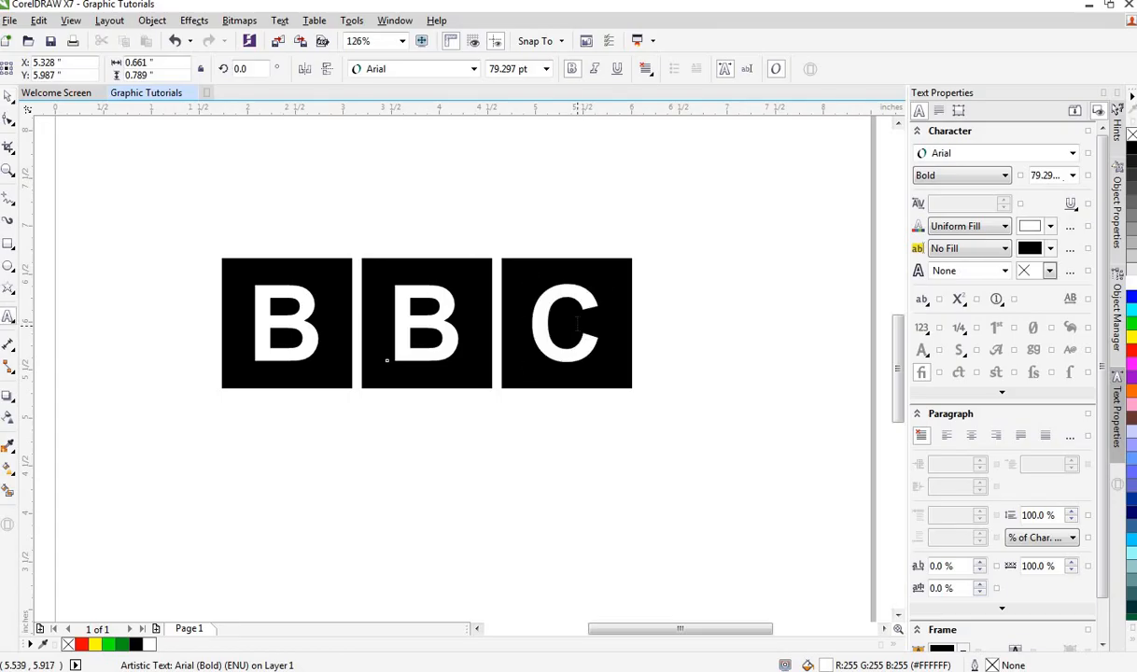
# Step: Select the three squares with their letters and move the logo up near the top of the page
pyautogui.click(7, 97)
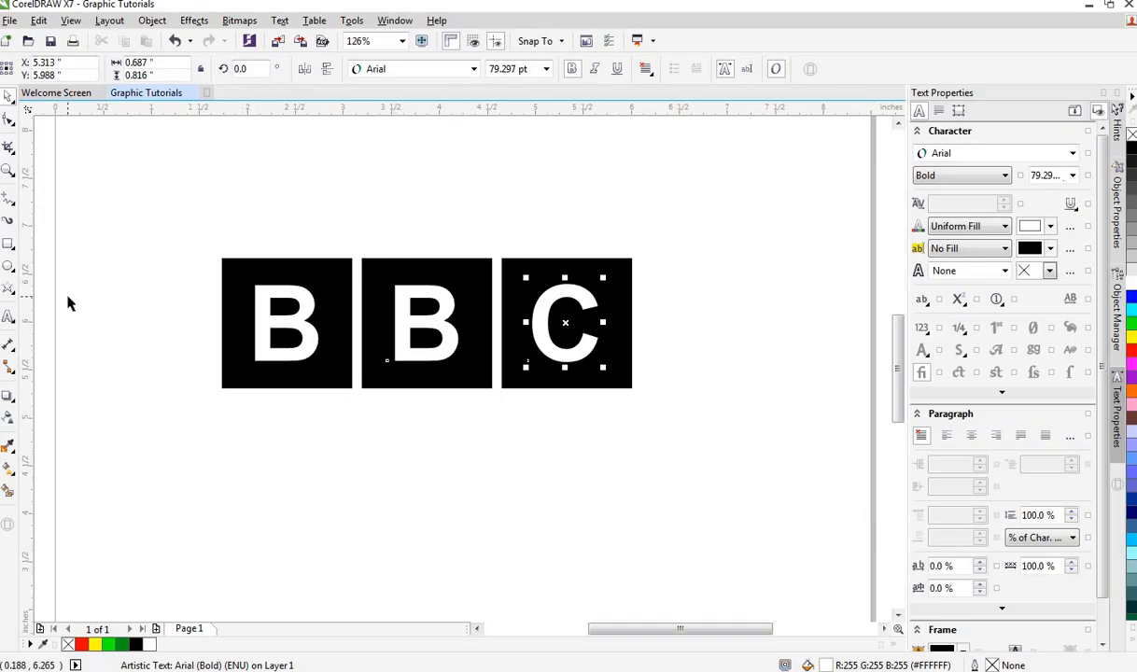
pyautogui.moveTo(154, 255); pyautogui.dragTo(644, 396)
pyautogui.moveTo(426, 323); pyautogui.dragTo(431, 196)
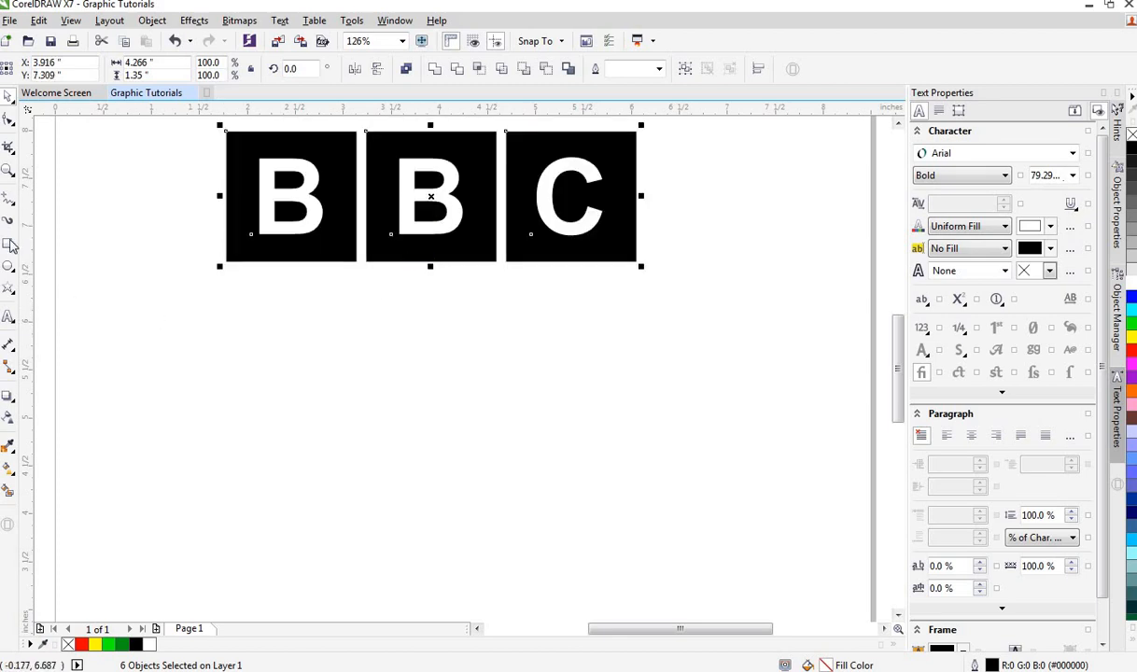
# Step: Draw a rectangle about 4.26 by 2.1 inches below the logo and give it a red fill and outline
pyautogui.click(8, 244)
pyautogui.moveTo(251, 317); pyautogui.dragTo(661, 519)
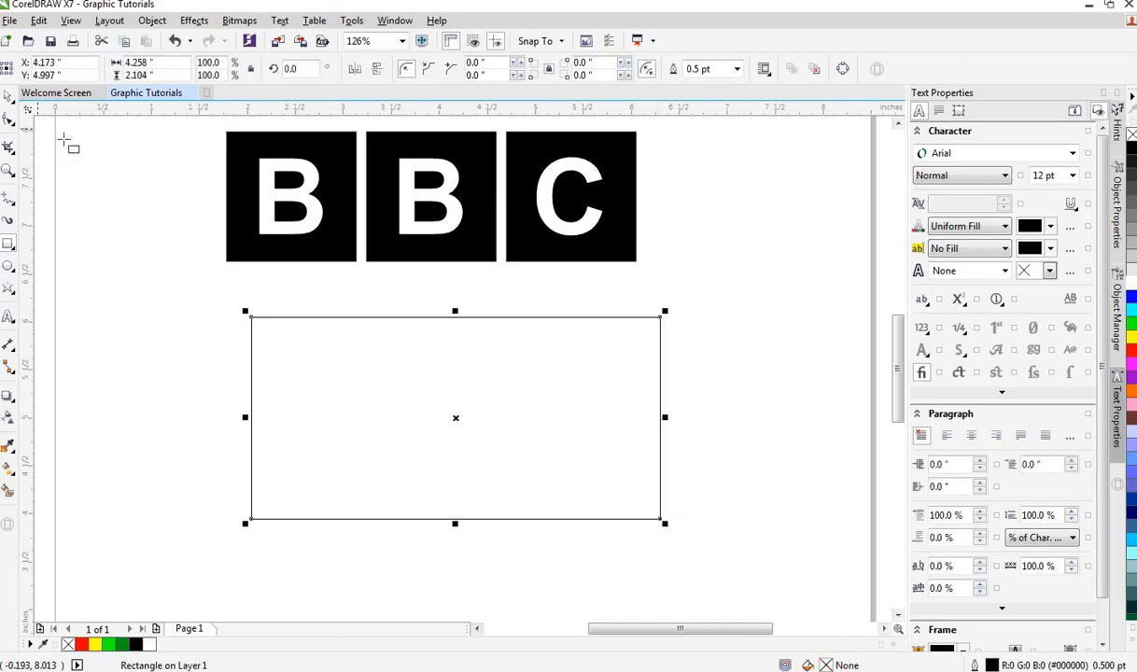
pyautogui.click(9, 99)
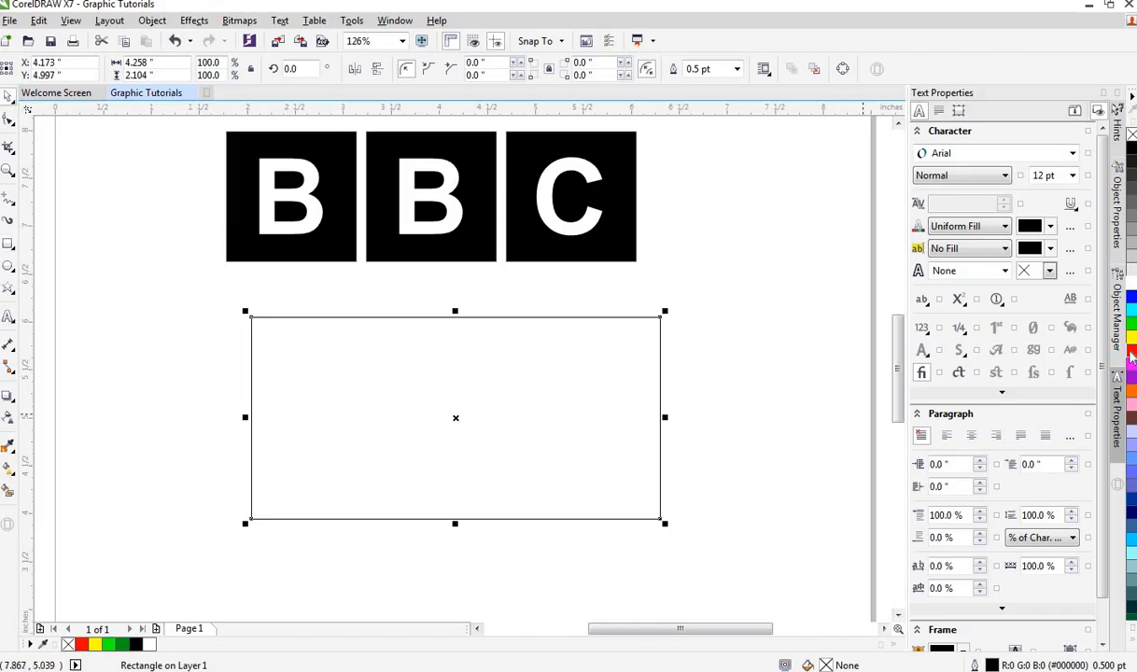
pyautogui.click(1131, 354)
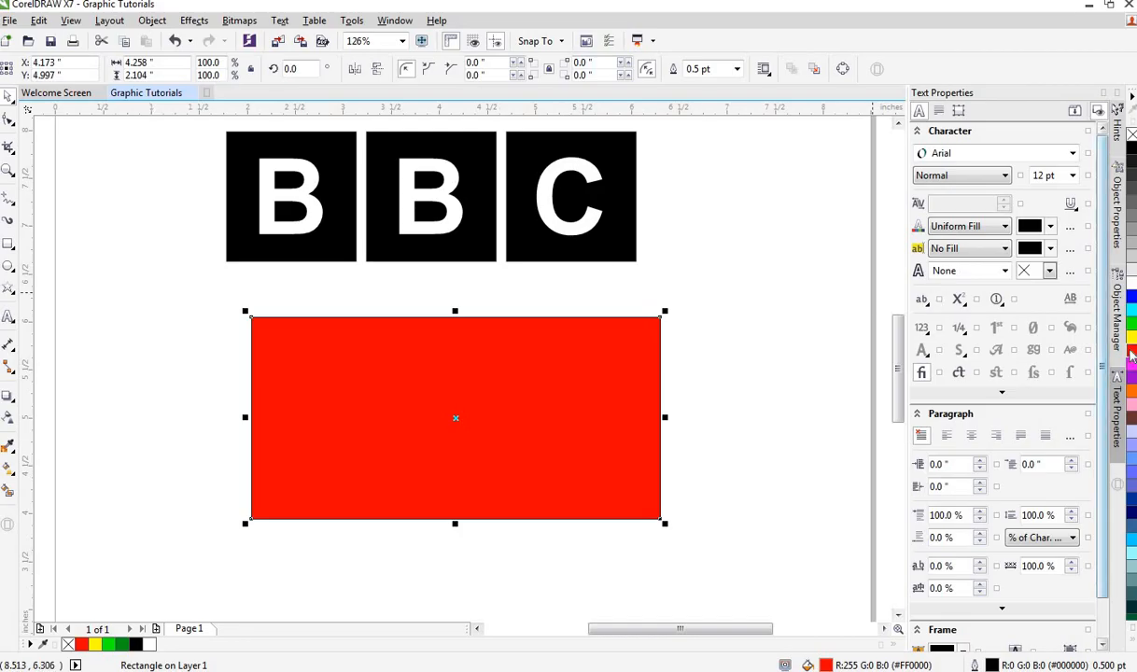
pyautogui.rightClick(1132, 355)
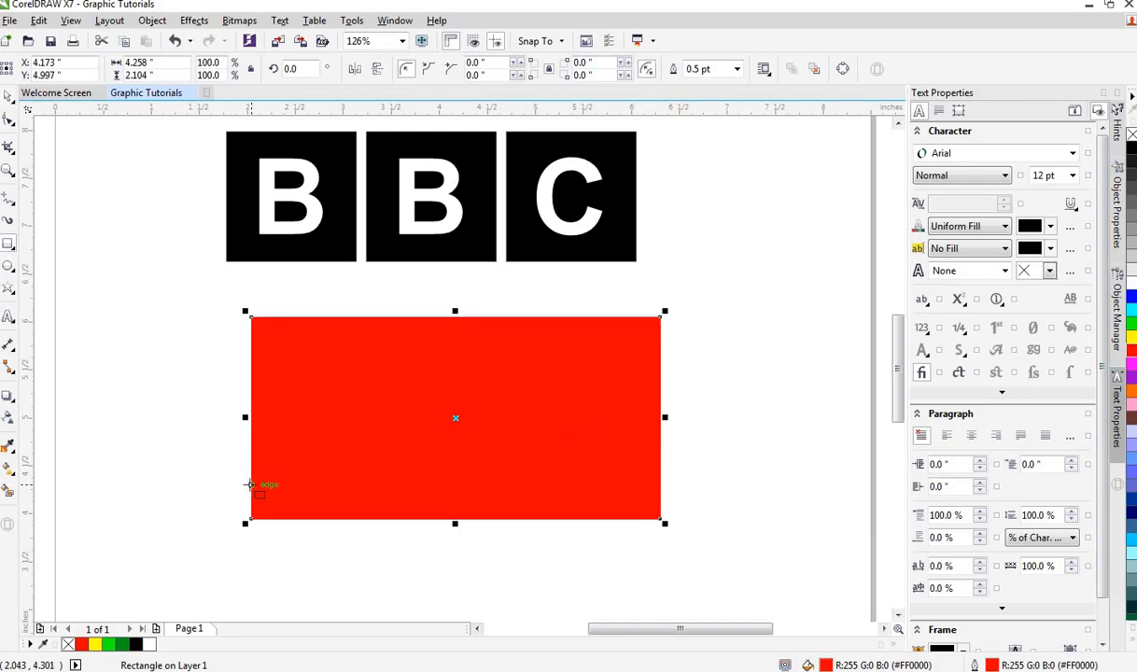
# Step: Draw a strip about 4.26 by 0.46 inches along the red rectangle's bottom and fill and outline it white
pyautogui.moveTo(251, 474); pyautogui.dragTo(660, 518)
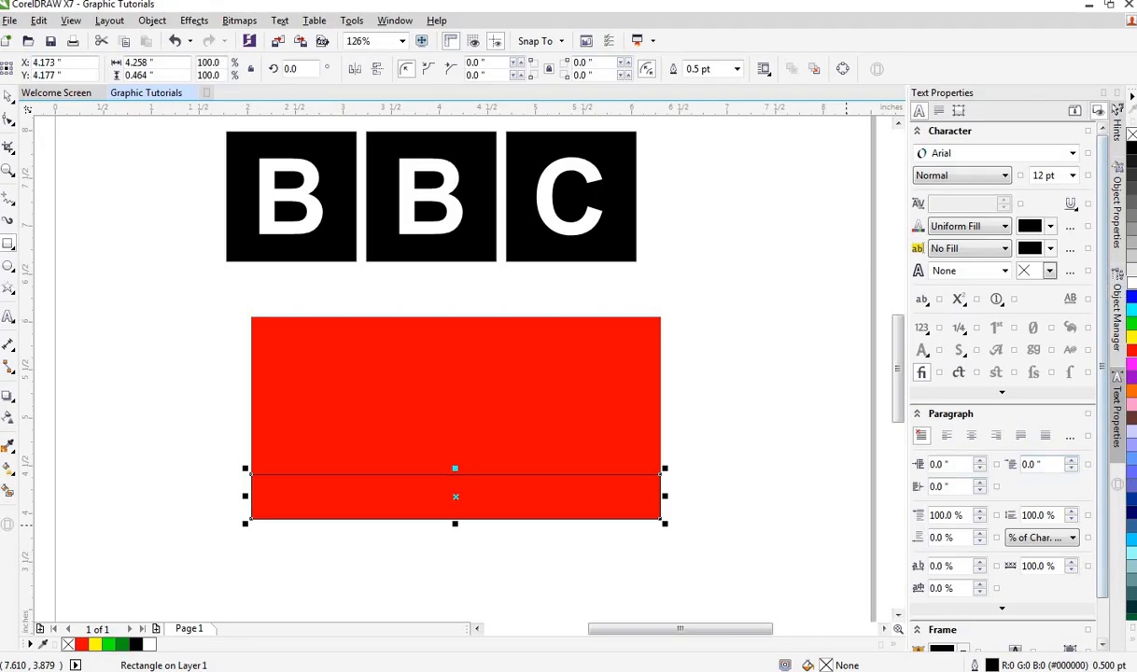
pyautogui.click(1131, 291)
pyautogui.rightClick(1130, 290)
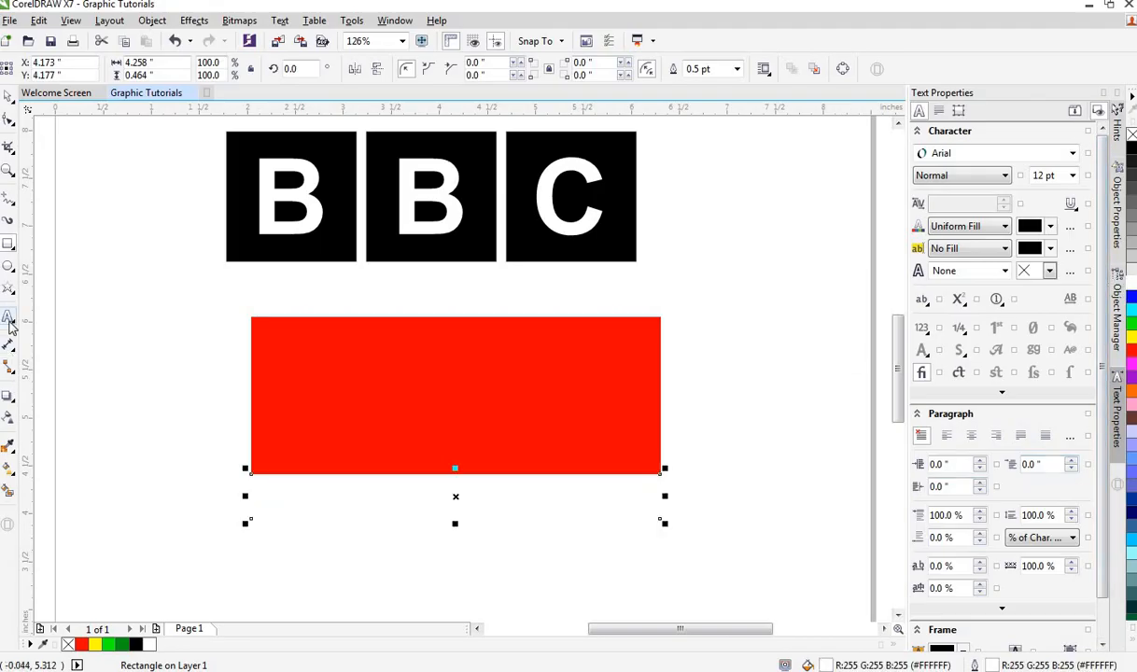
# Step: Add the text "IPMC" below the rectangles, enlarge it to about 88 pt and make it bold
pyautogui.click(8, 318)
pyautogui.click(324, 539)
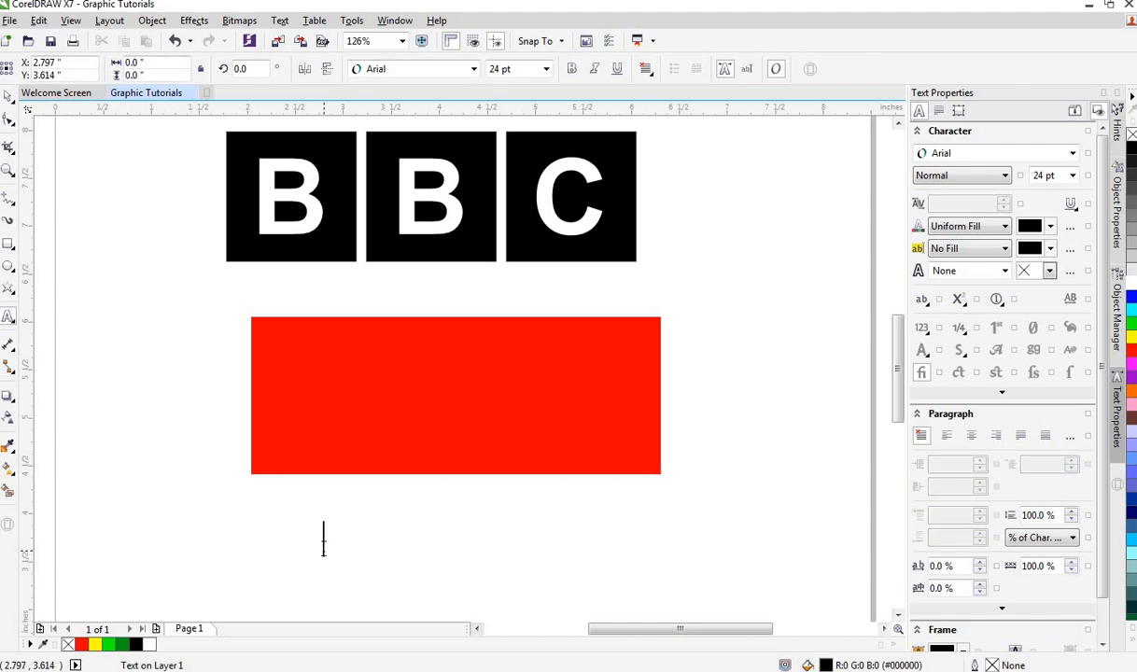
pyautogui.click(324, 548)
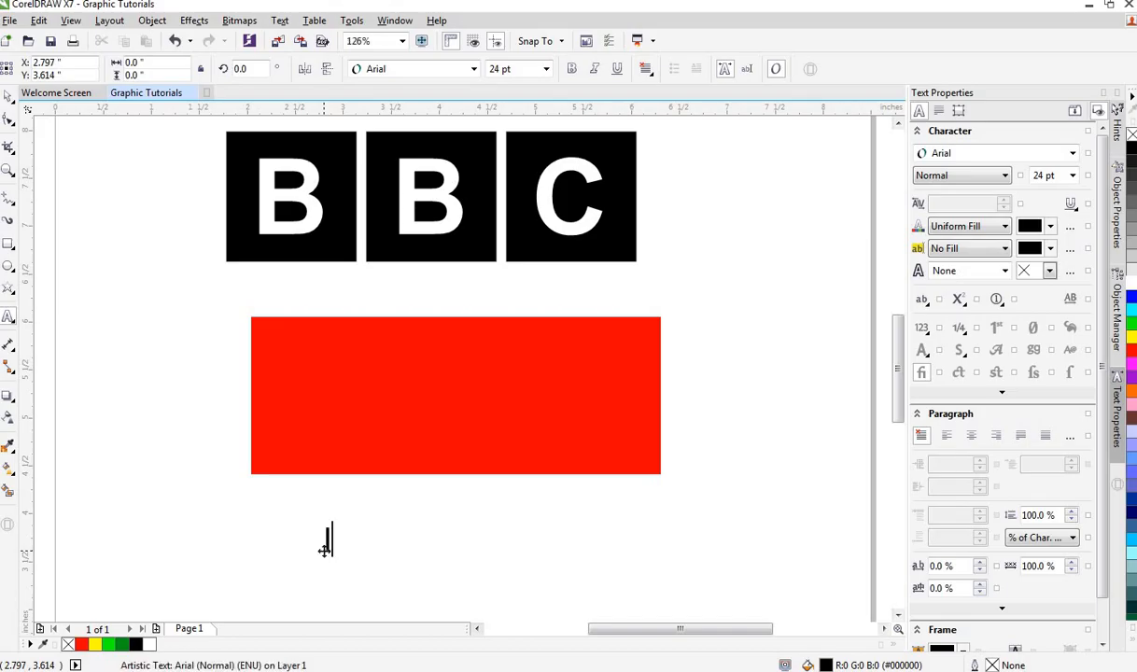
pyautogui.write('IPMC')
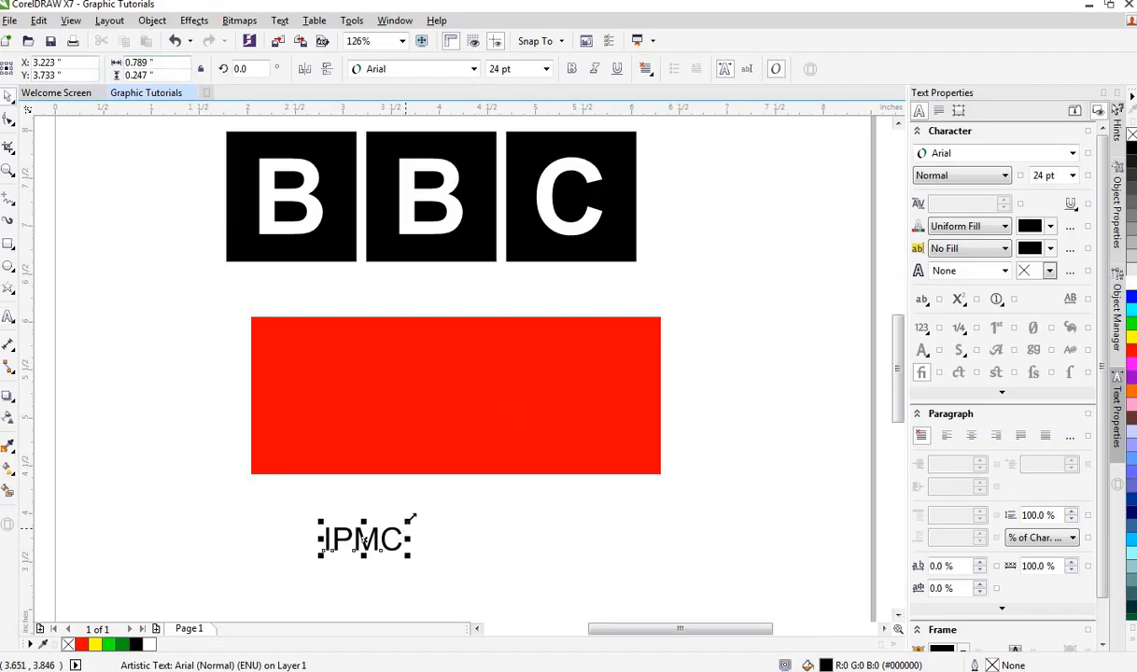
pyautogui.moveTo(408, 521); pyautogui.dragTo(515, 495)
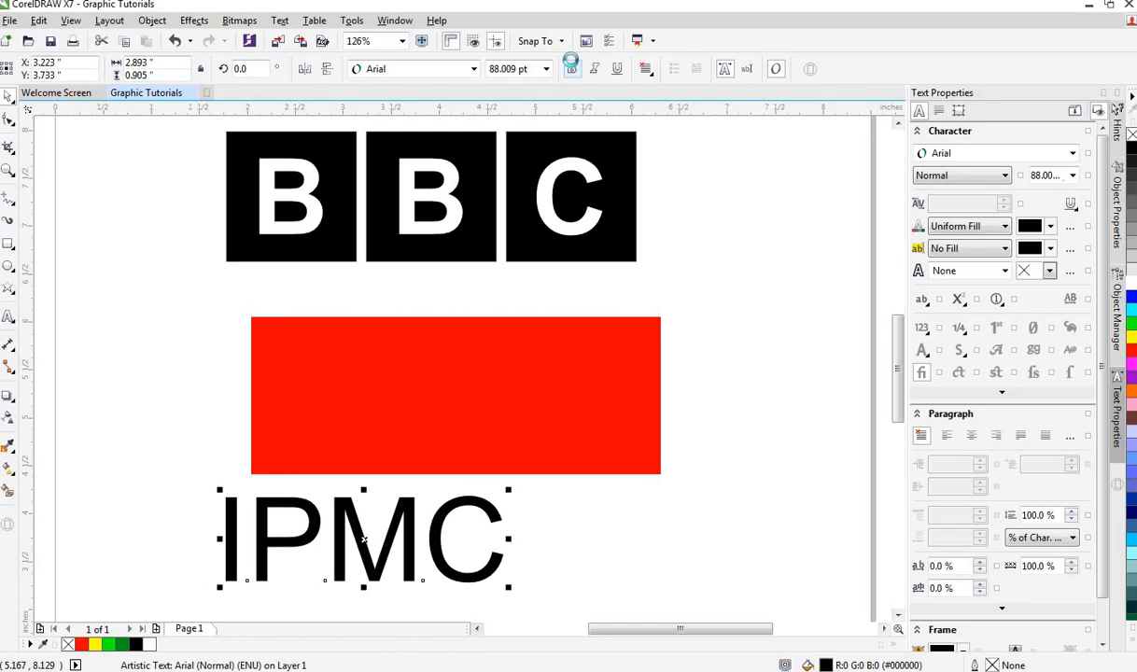
pyautogui.click(572, 68)
# Step: Move IPMC into the red rectangle and centre it horizontally with the rectangle
pyautogui.moveTo(360, 523); pyautogui.dragTo(459, 376)
pyautogui.keyDown('shift'); pyautogui.click(638, 443); pyautogui.keyUp('shift')
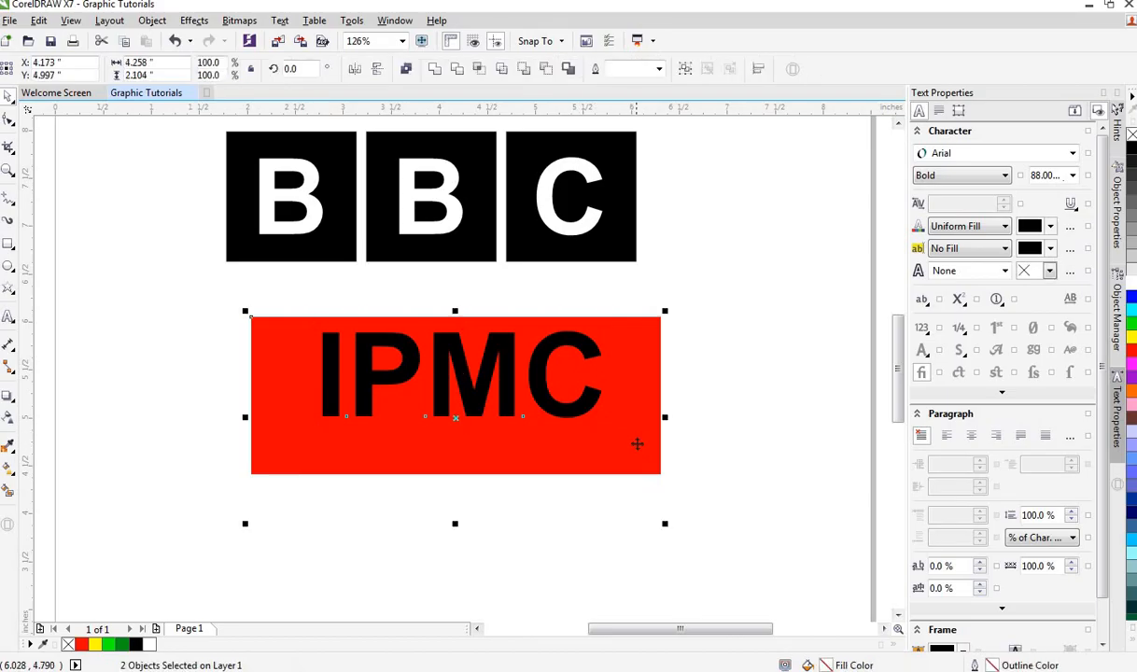
pyautogui.press('c')
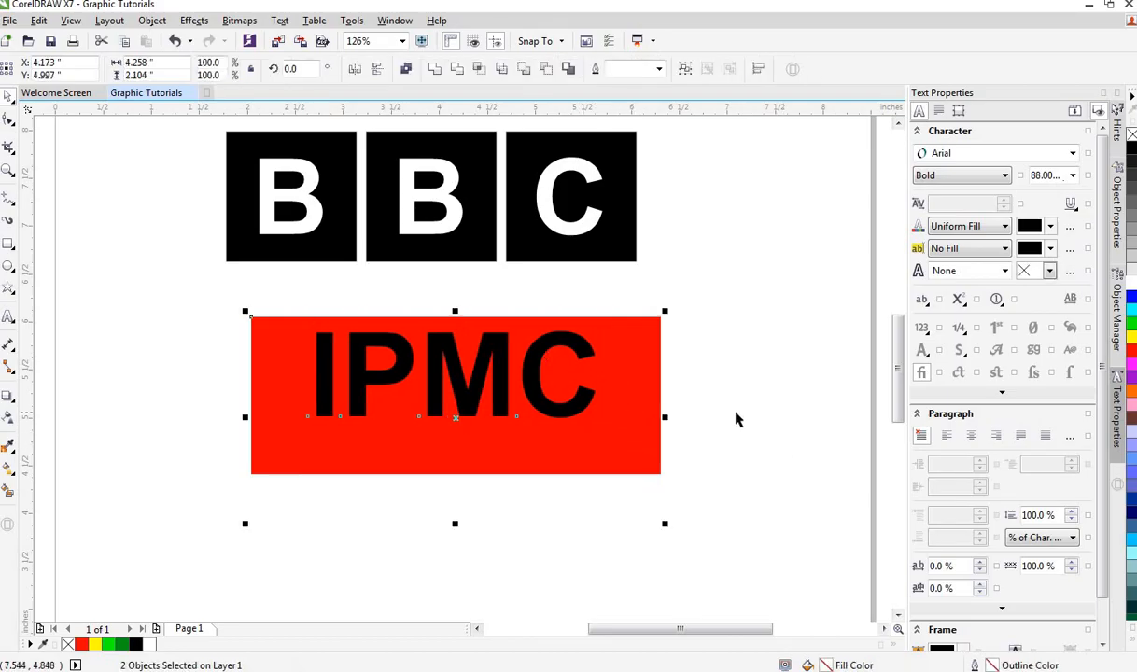
# Step: Select the white strip and set its outline colour to red
pyautogui.press('F6')
pyautogui.moveTo(246, 469); pyautogui.dragTo(664, 524)
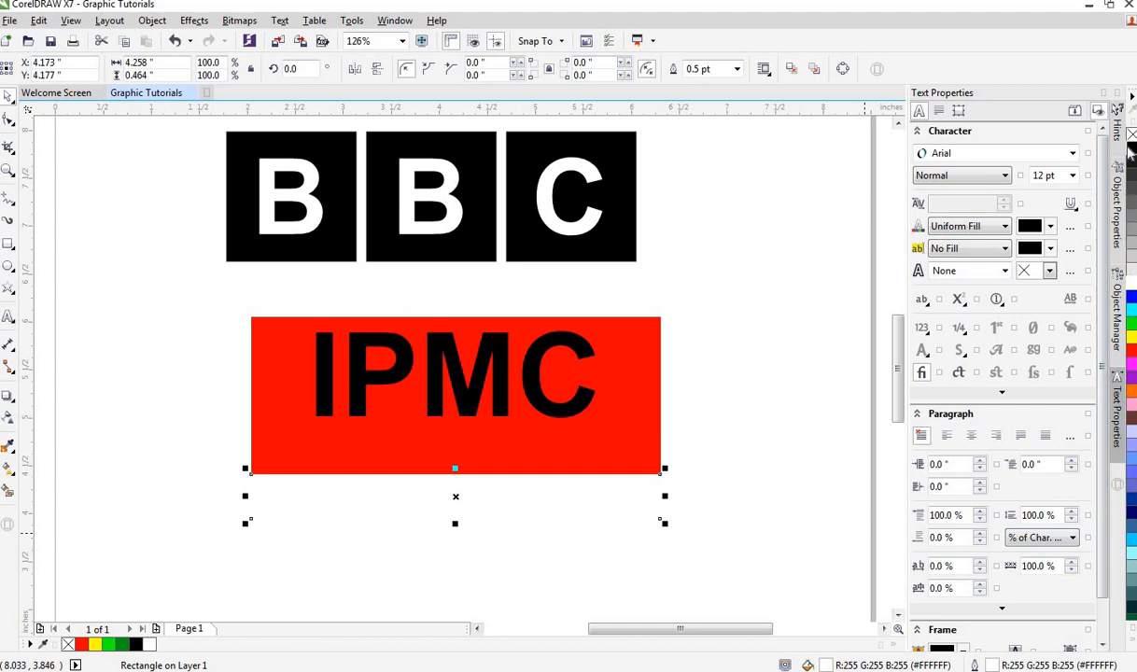
pyautogui.rightClick(1131, 148)
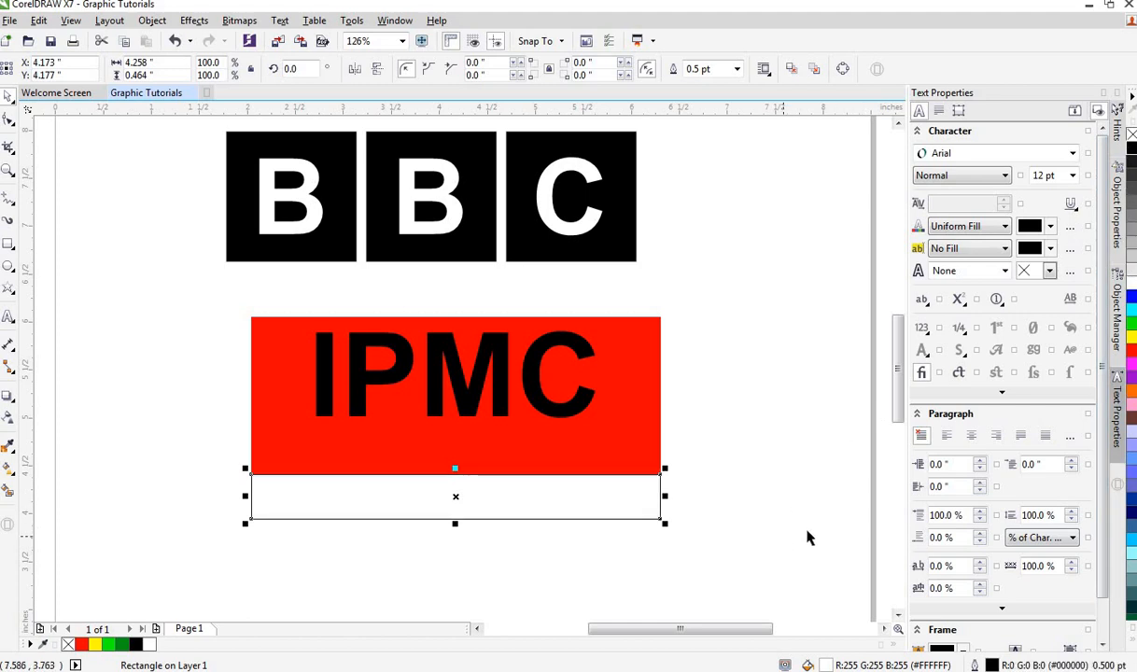
pyautogui.rightClick(82, 644)
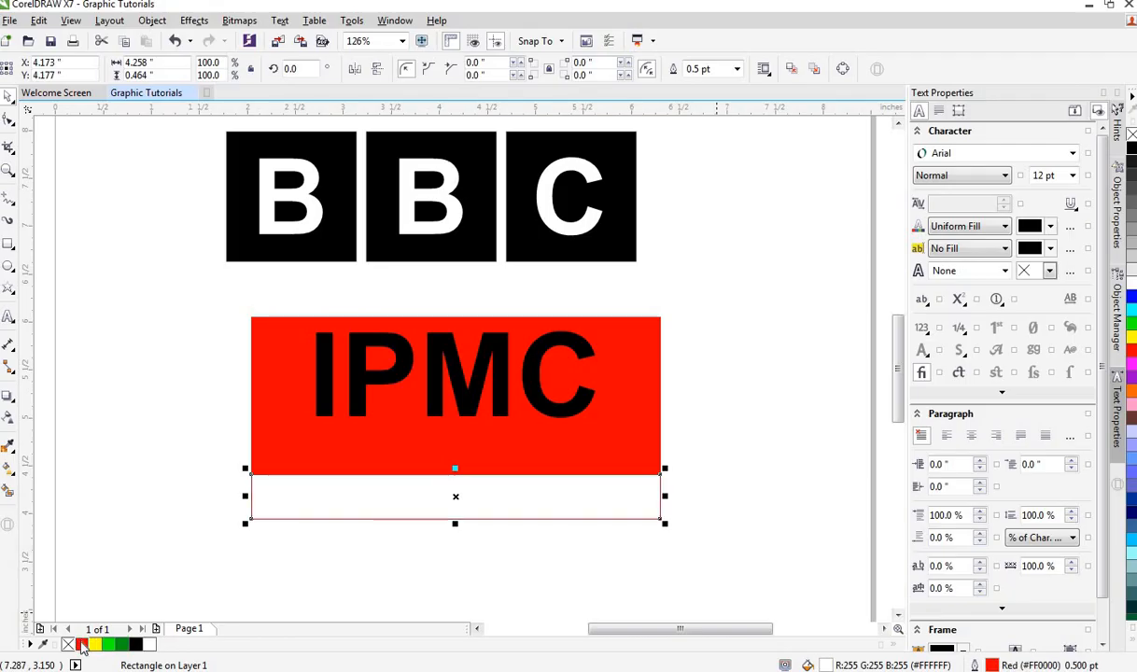
# Step: Fill the IPMC text white
pyautogui.click(505, 364)
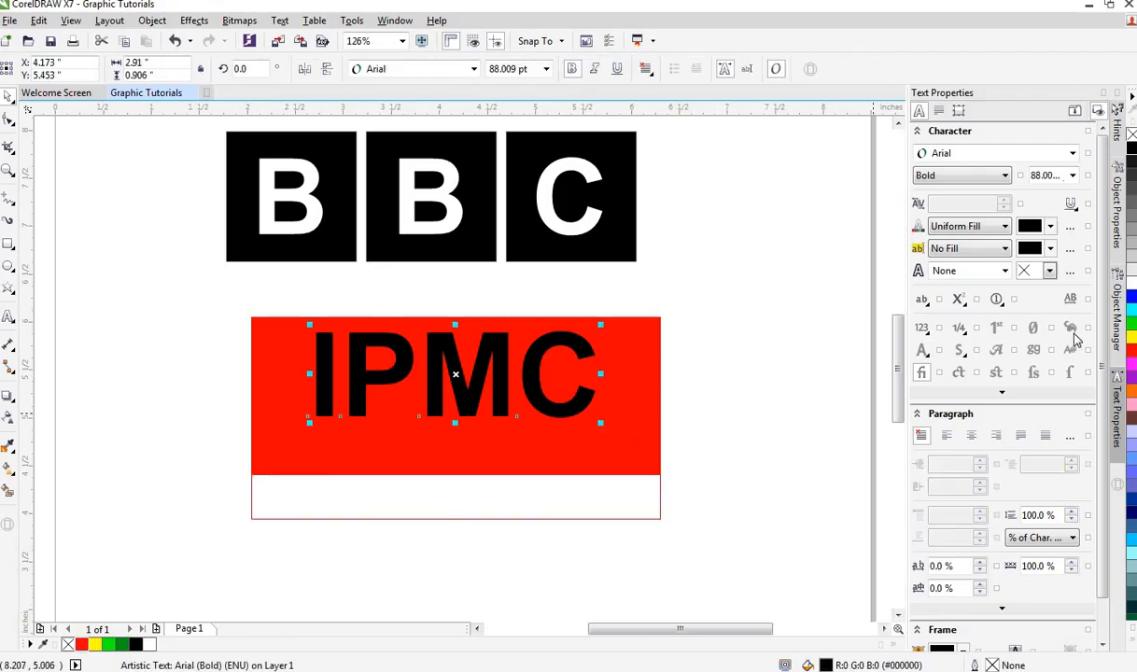
pyautogui.click(1130, 292)
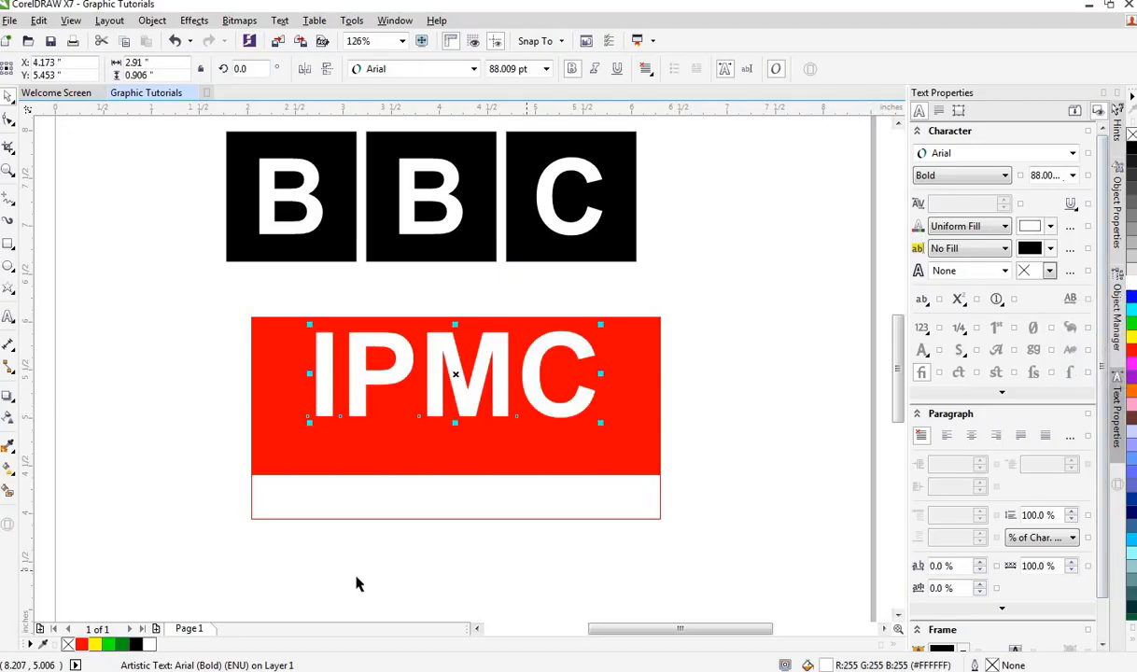
# Step: Add the text "IT TRAINING CENTRE" below the red rectangle with the Text tool
pyautogui.click(7, 317)
pyautogui.click(321, 579)
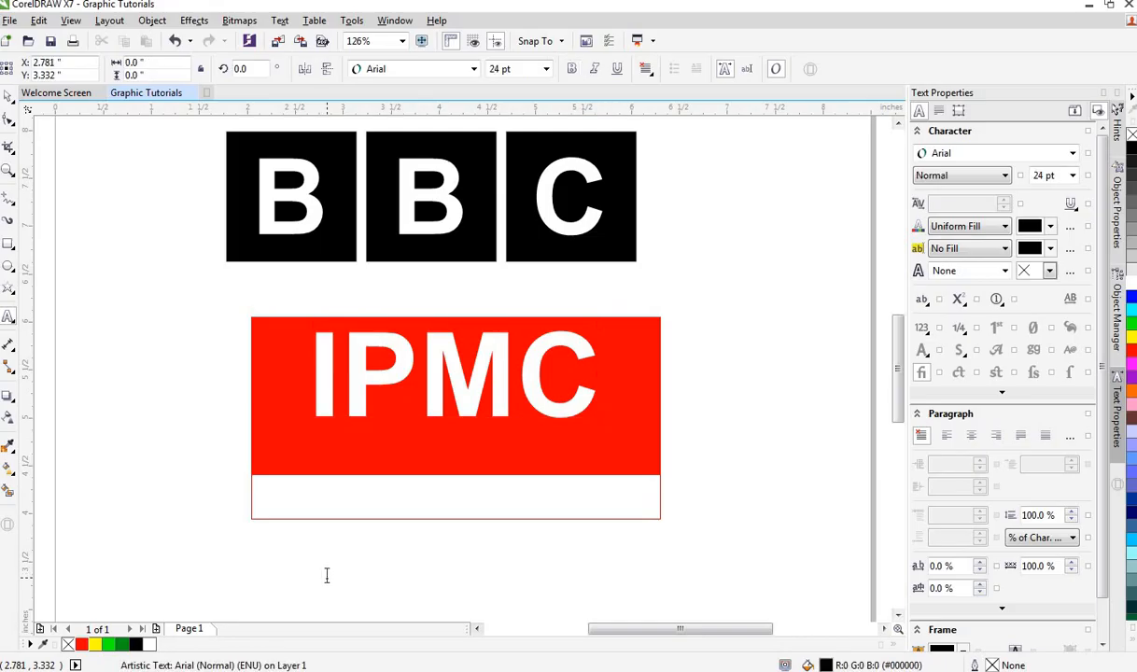
pyautogui.write('IT TRA')
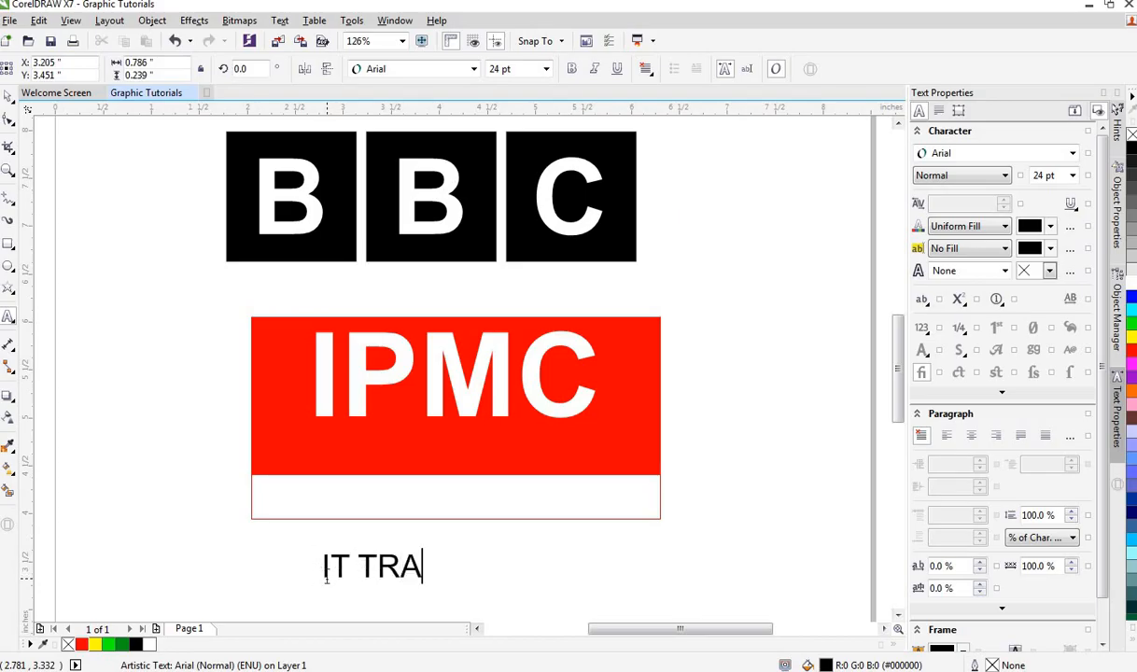
pyautogui.write('IN')
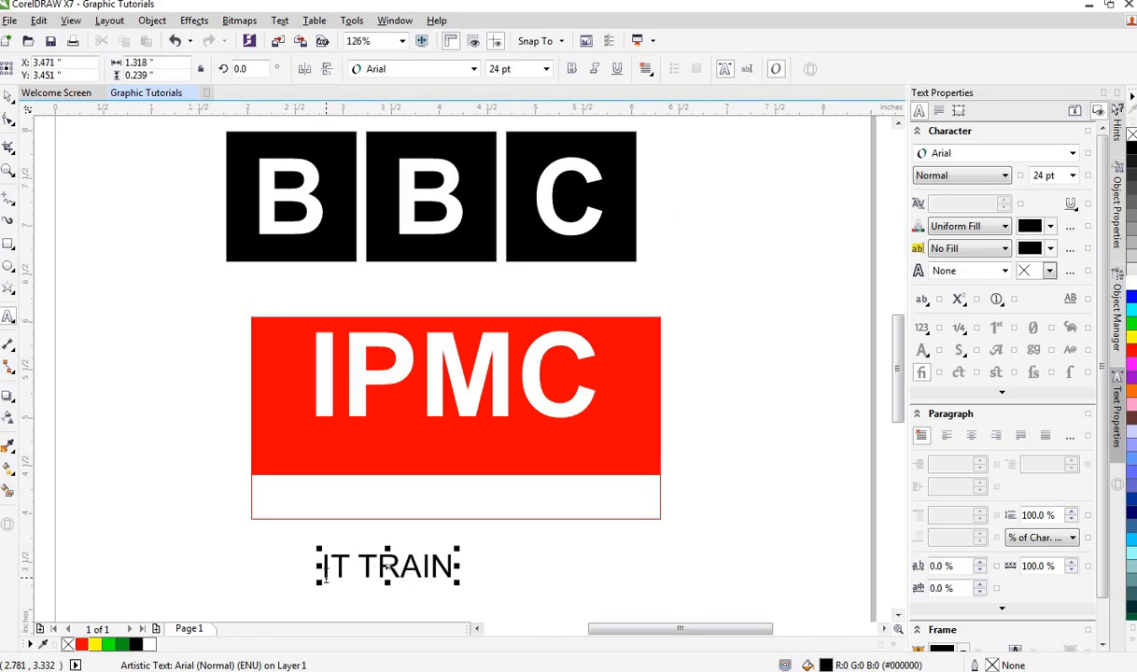
pyautogui.write('ING')
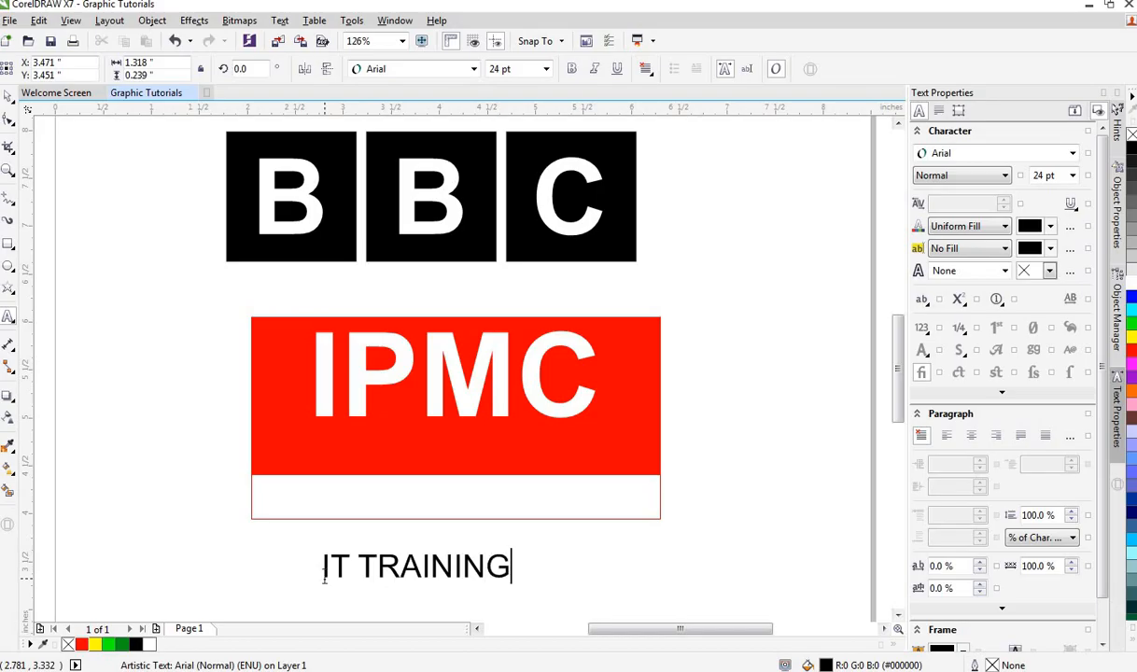
pyautogui.write(' CENTRE')
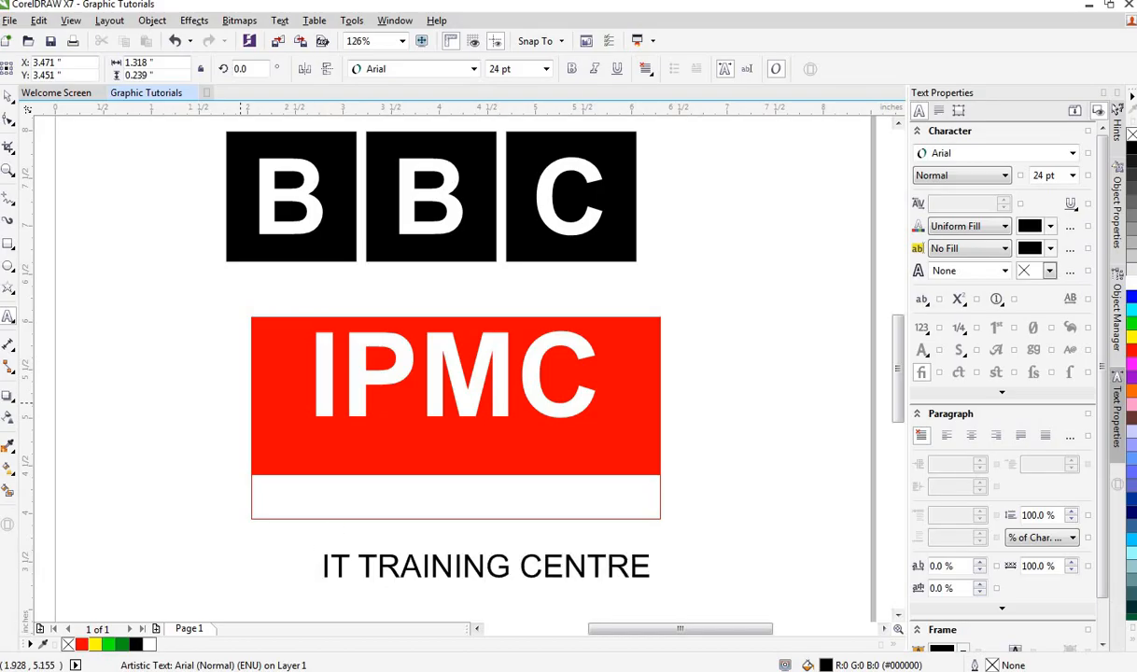
# Step: Move the IT TRAINING CENTRE text into the white strip and fill it red
pyautogui.click(9, 96)
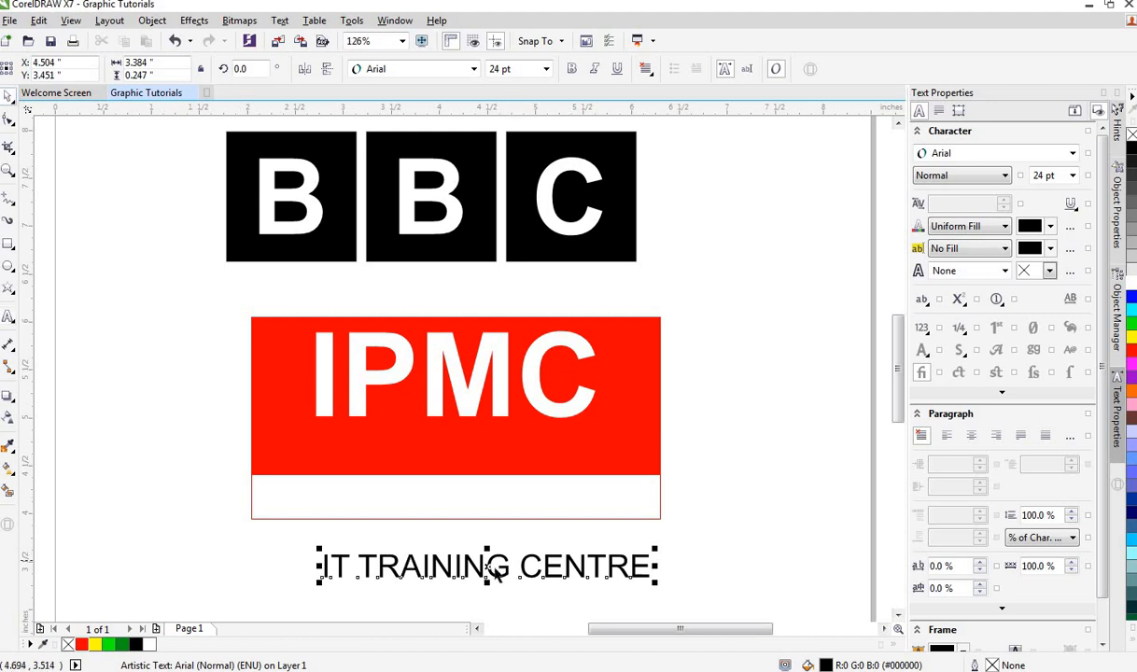
pyautogui.moveTo(488, 567)
pyautogui.mouseDown()
pyautogui.moveTo(455, 509)
pyautogui.moveTo(461, 497)
pyautogui.mouseUp()
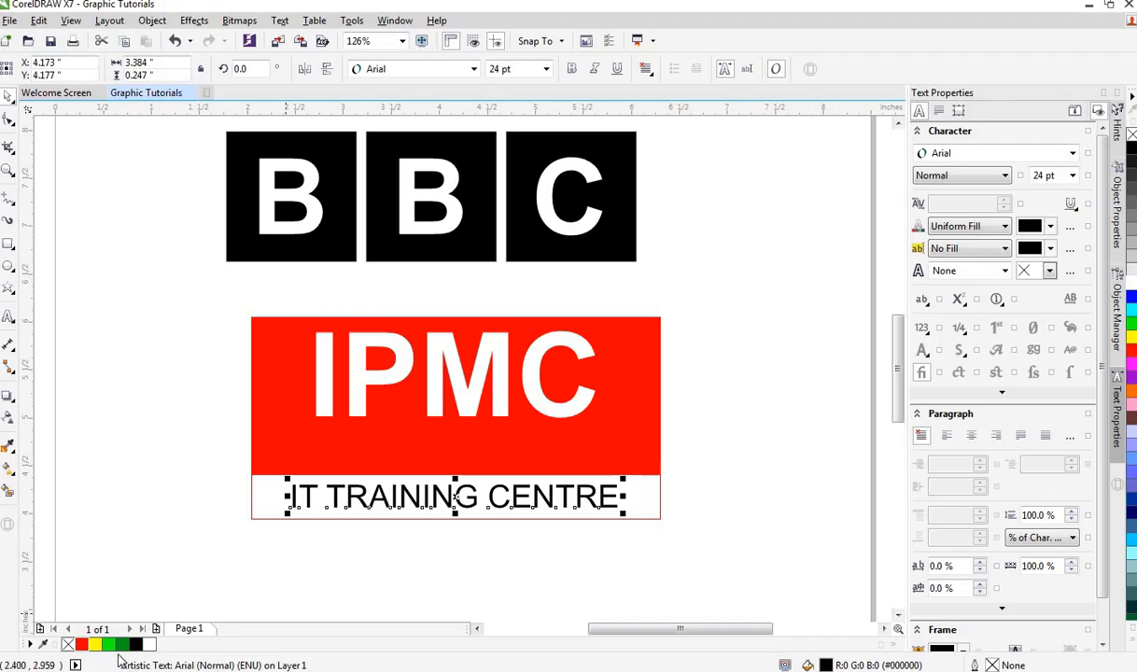
pyautogui.click(82, 644)
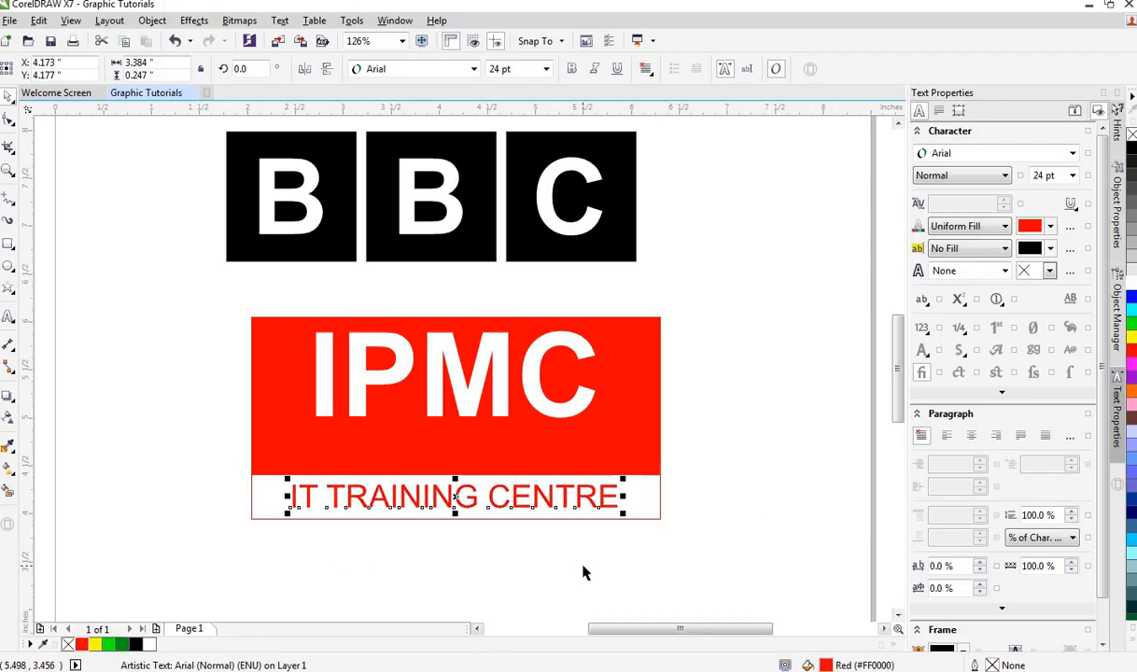
pyautogui.click(546, 576)
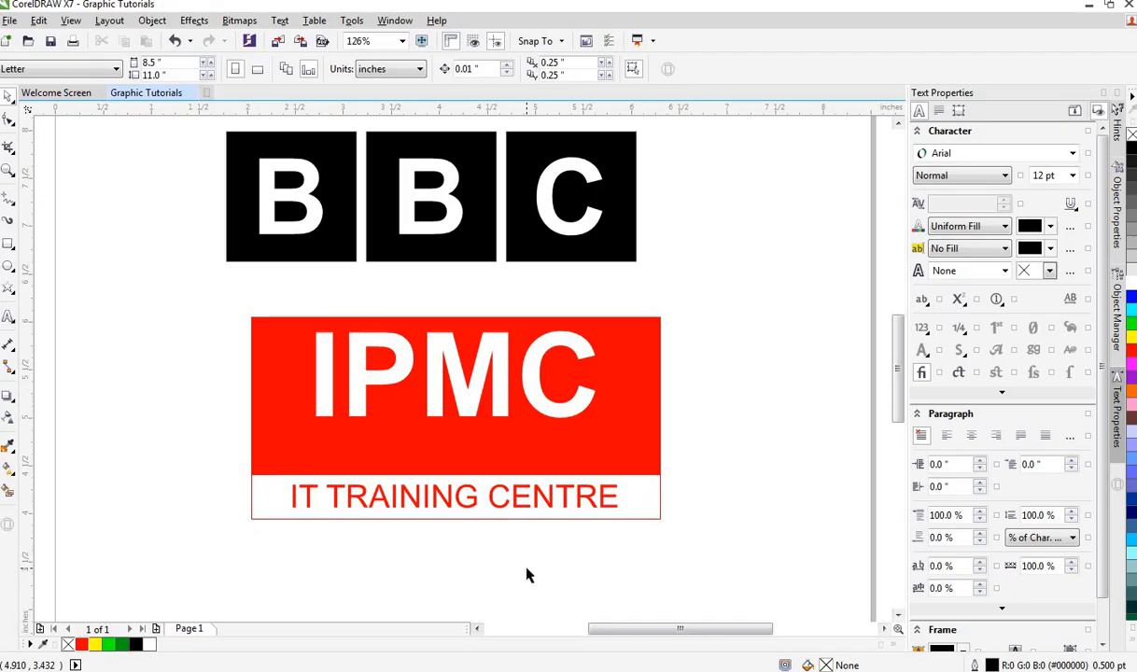